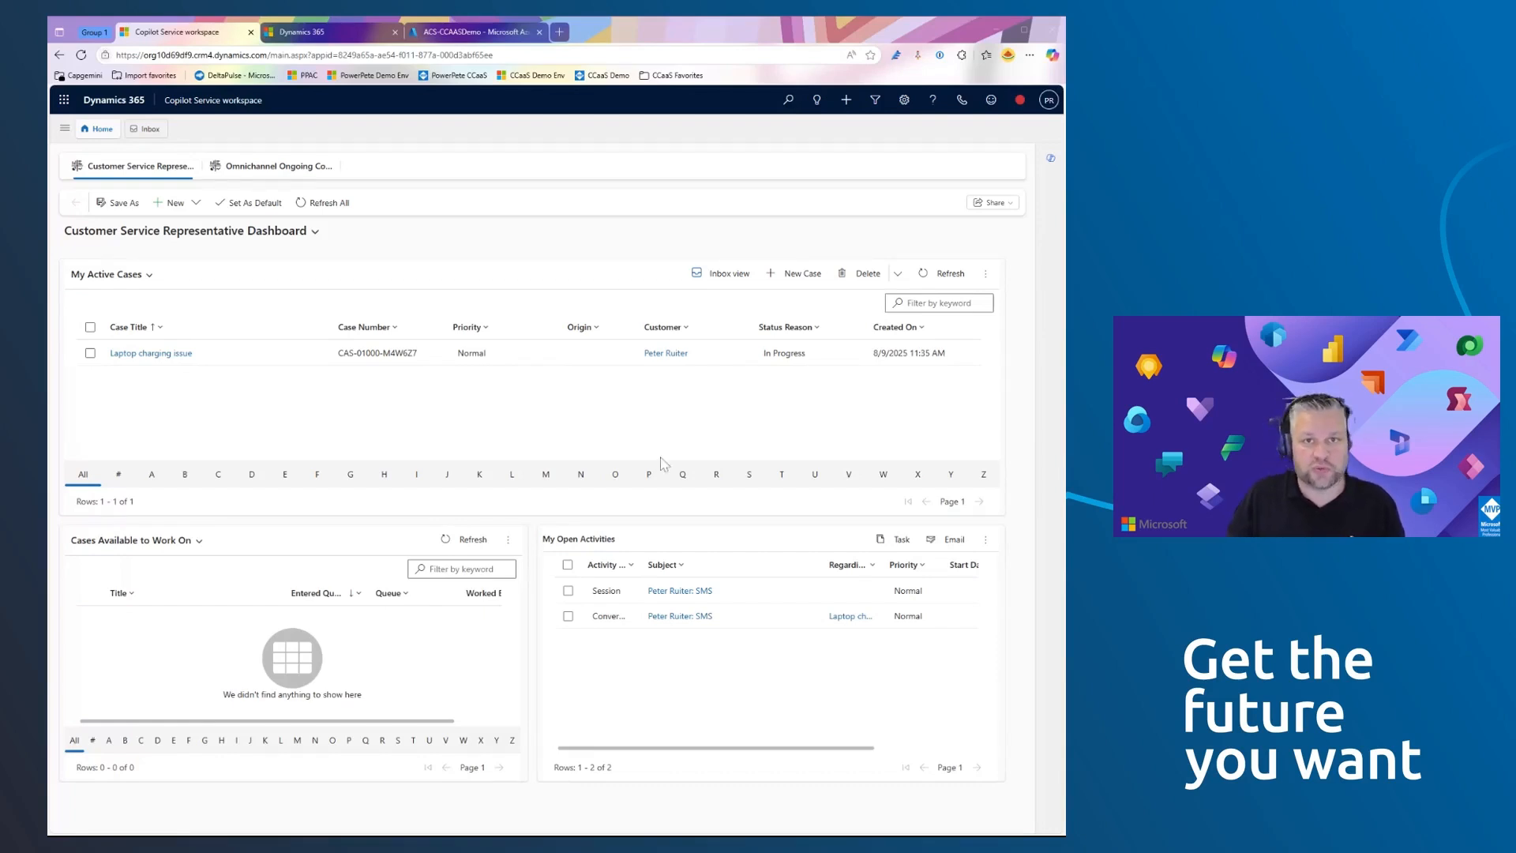
Switch to the Copilot Service admin center and start adding an ACS number on the Phone numbers page under Channels.
{"action": "left_click", "coordinate": [356, 35]}
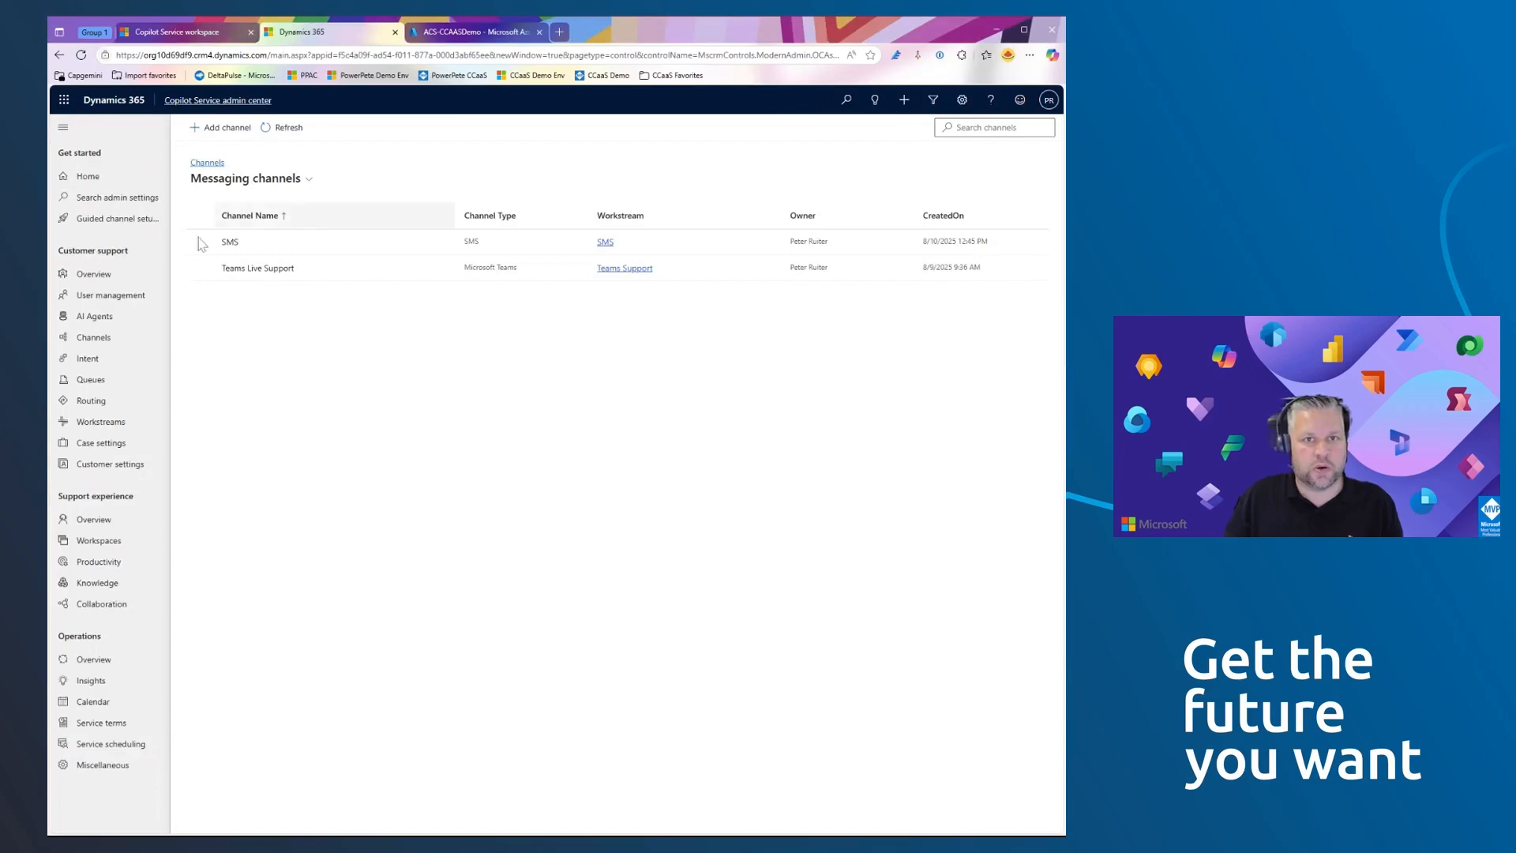
{"action": "left_click", "coordinate": [88, 178]}
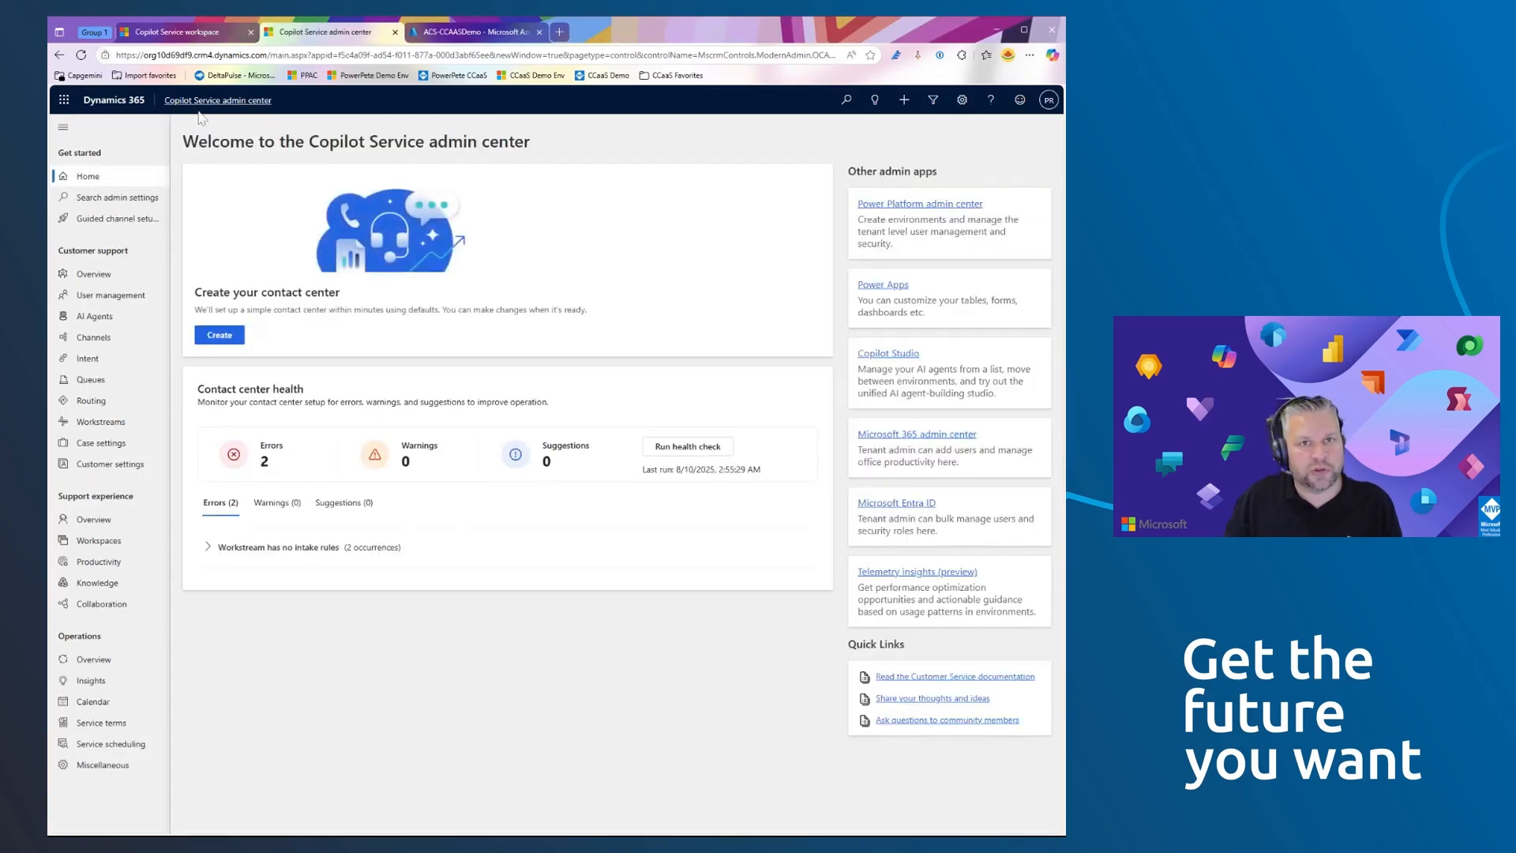
{"action": "left_click", "coordinate": [94, 338]}
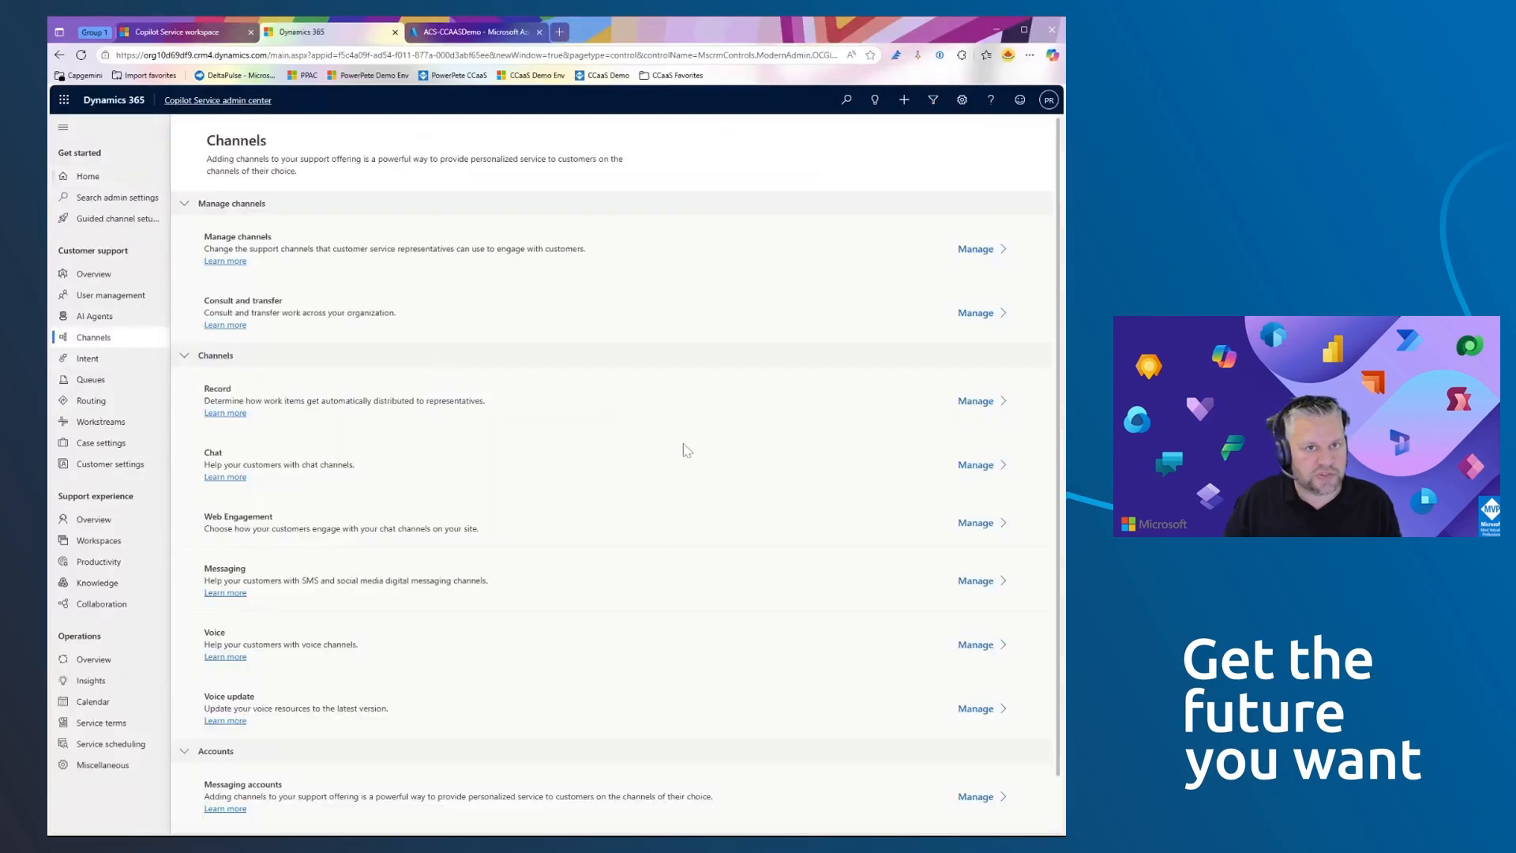
{"action": "scroll", "coordinate": [901, 805], "scroll_direction": "down", "scroll_amount": 2}
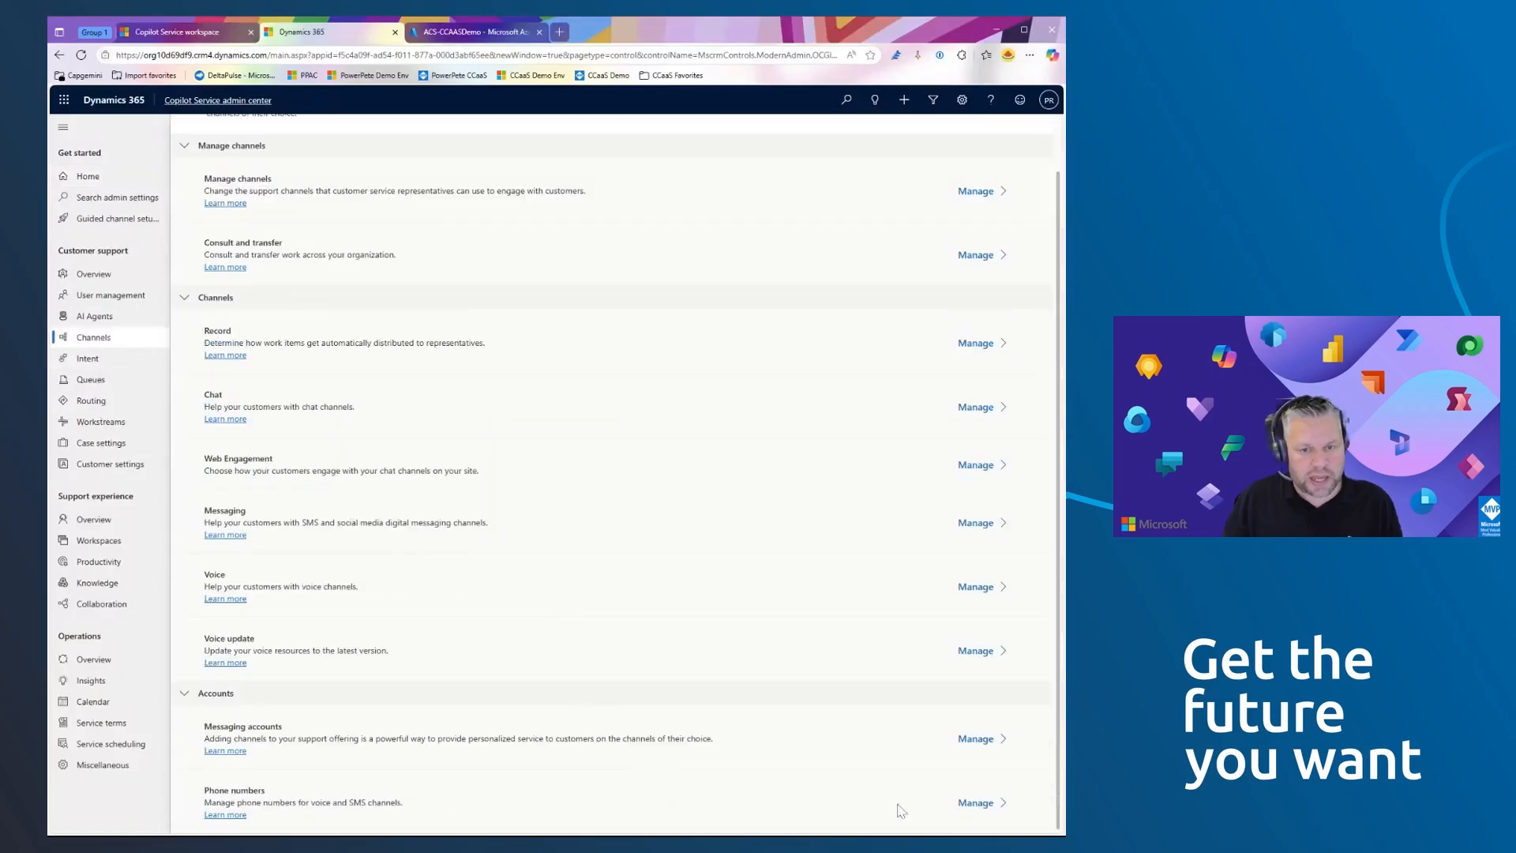
{"action": "left_click", "coordinate": [987, 802]}
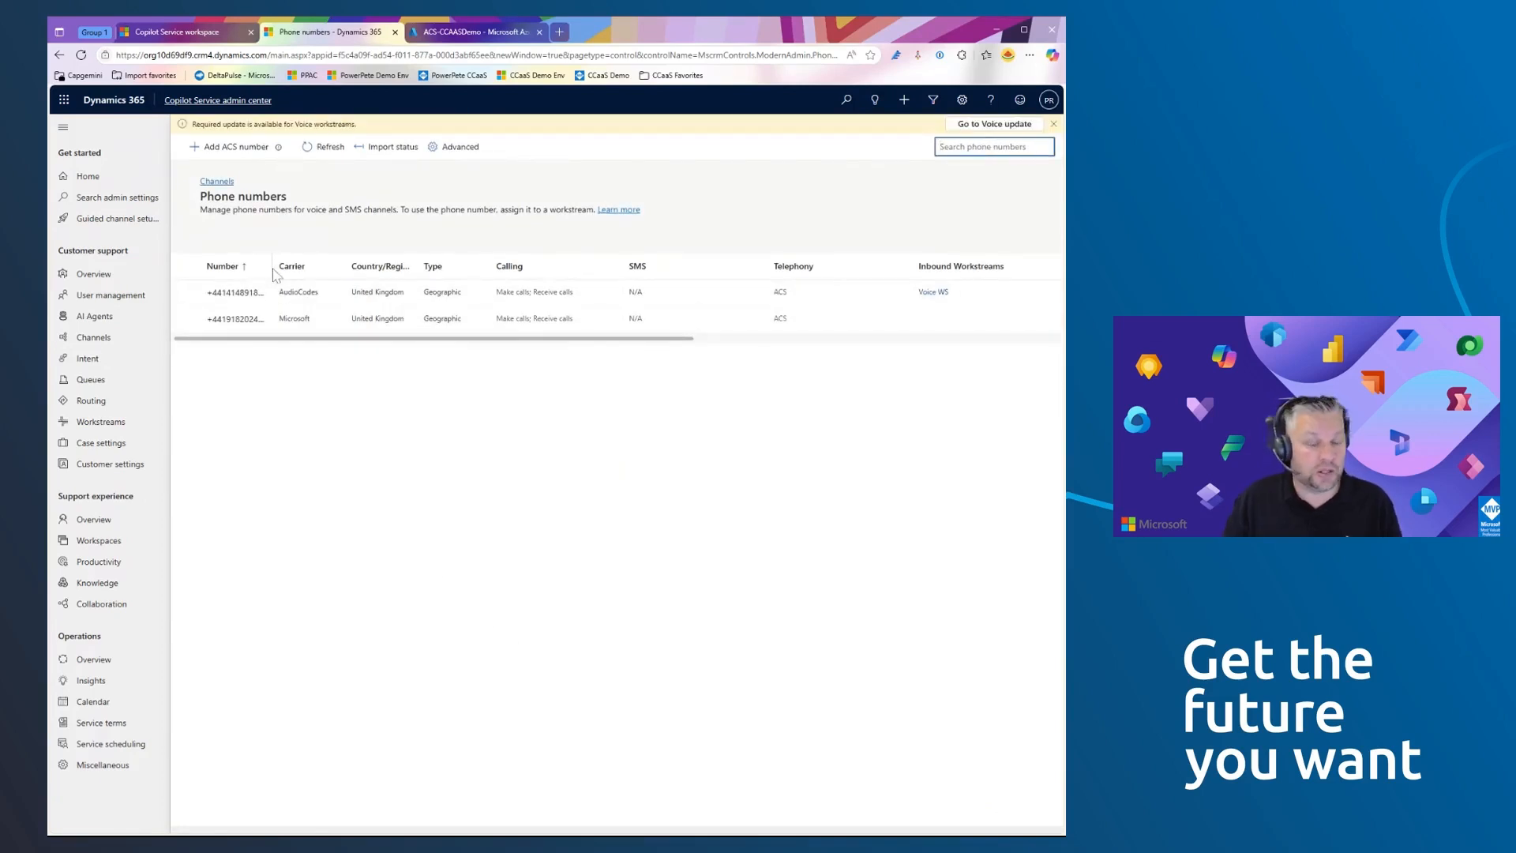
{"action": "left_click", "coordinate": [245, 150]}
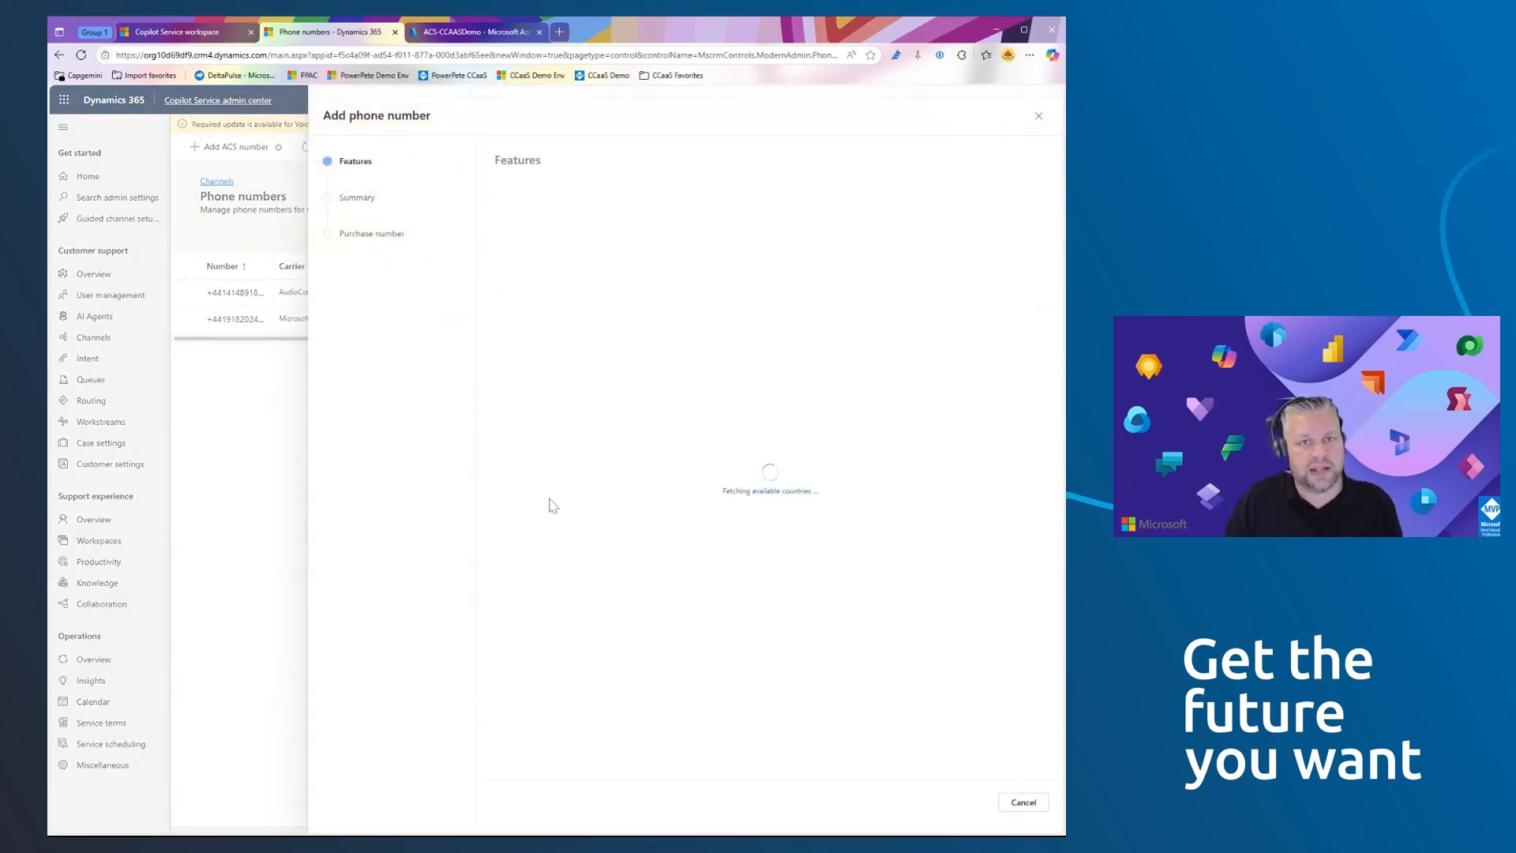
Look at the Phone numbers page of the ACS-CCAASDemo resource in Microsoft Azure, and return to the Copilot Service admin center.
{"action": "left_click", "coordinate": [451, 35]}
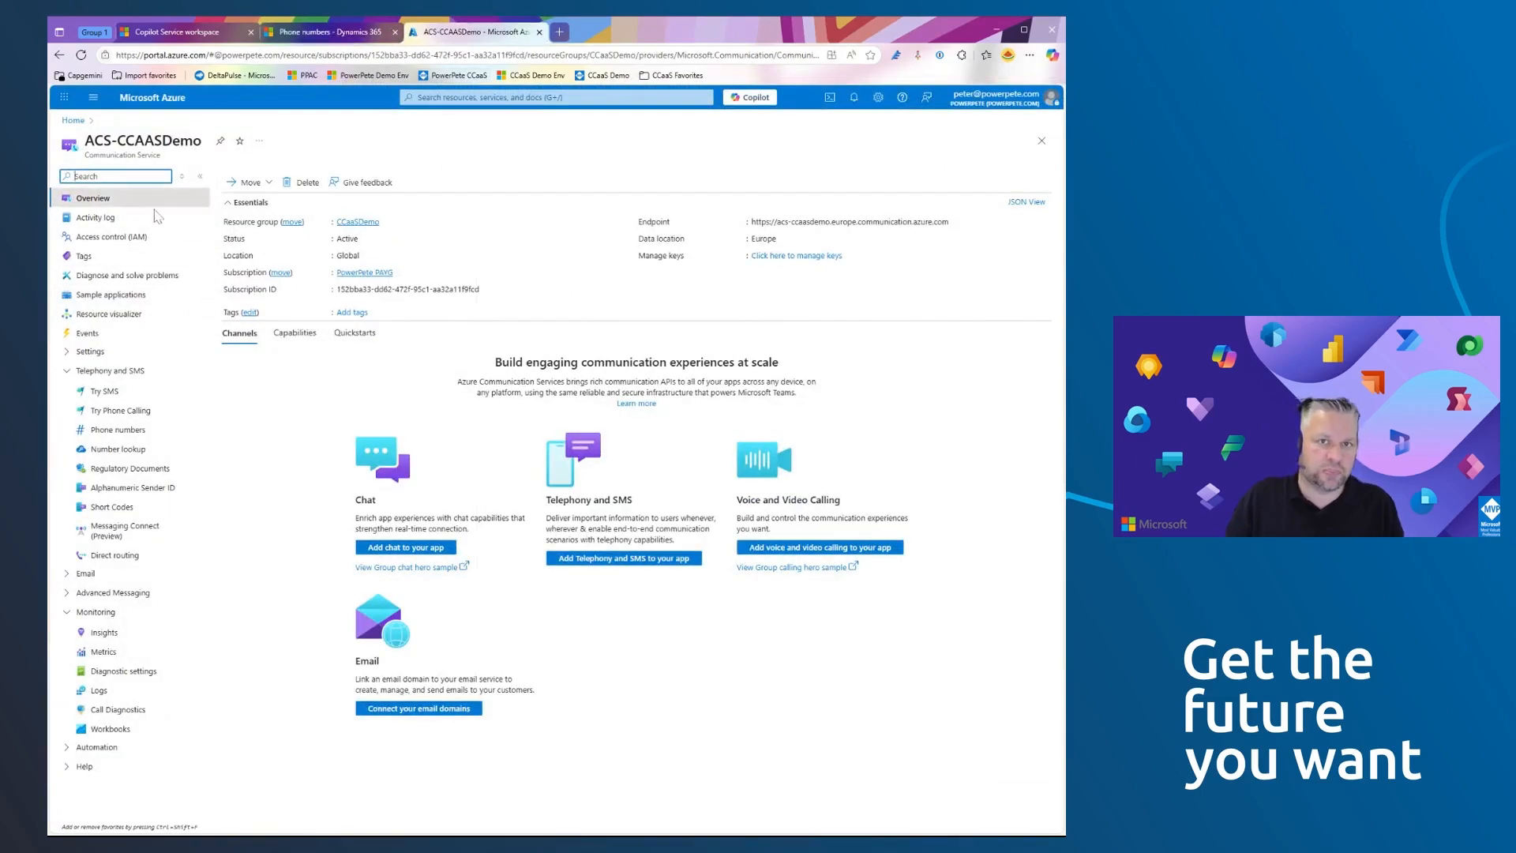
{"action": "left_click", "coordinate": [110, 430]}
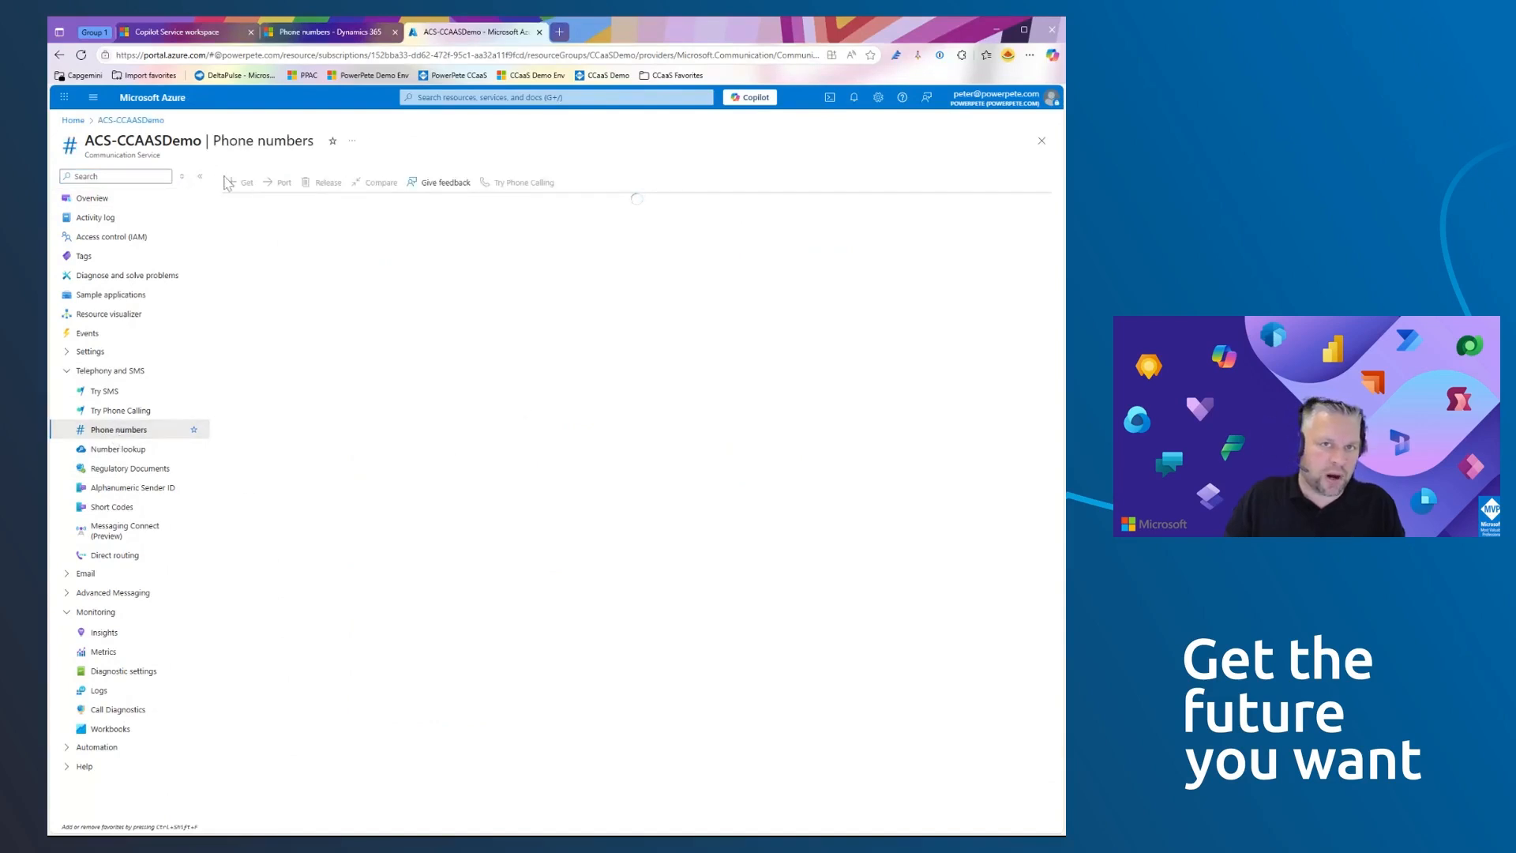
{"action": "left_click", "coordinate": [319, 35]}
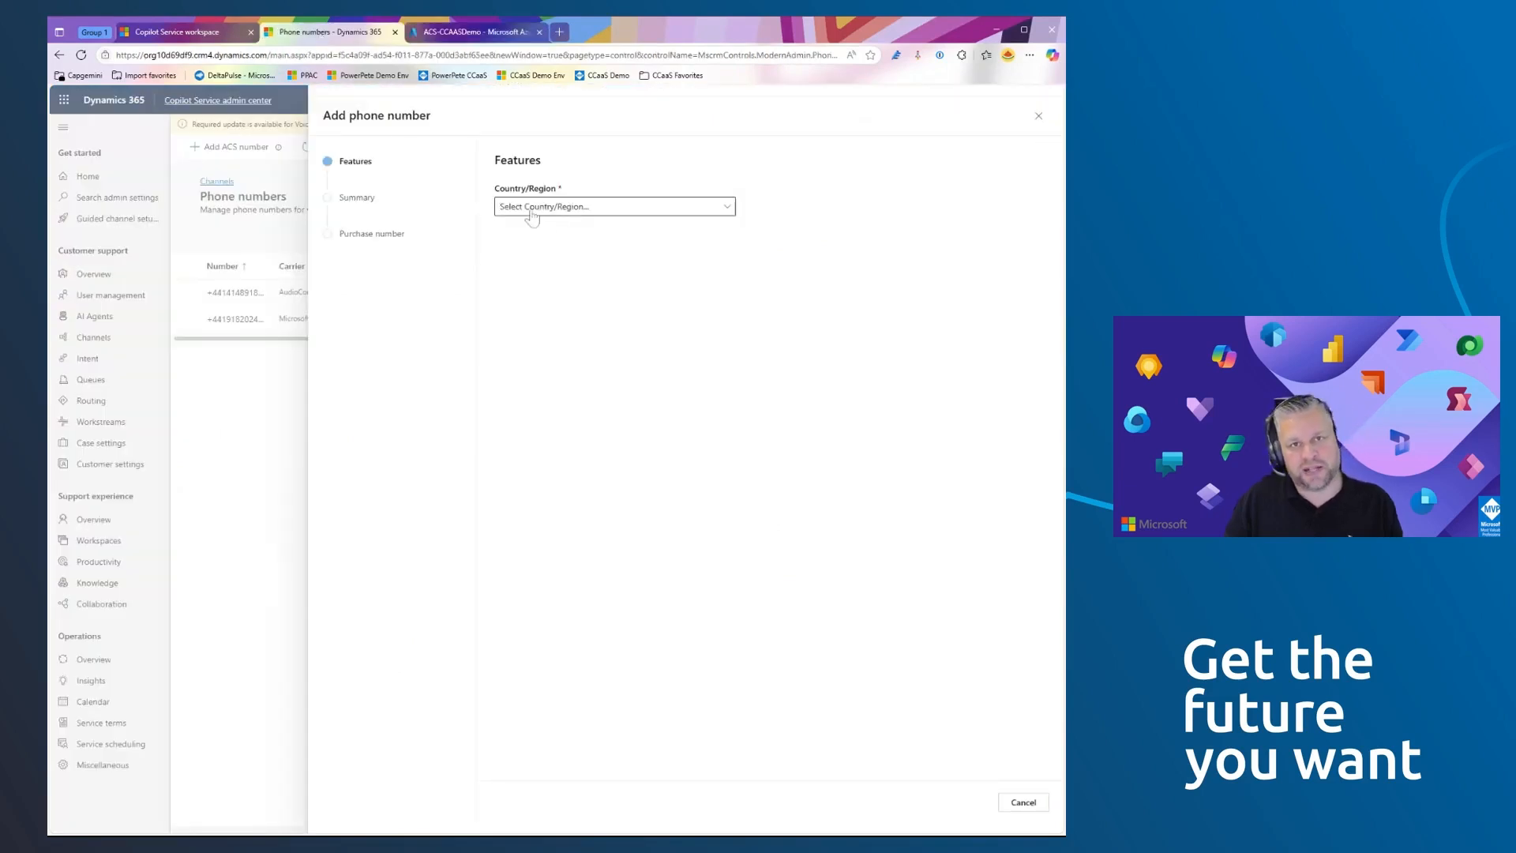
Try Netherlands as the phone number's country/region with the Send SMS plan.
{"action": "left_click", "coordinate": [601, 210]}
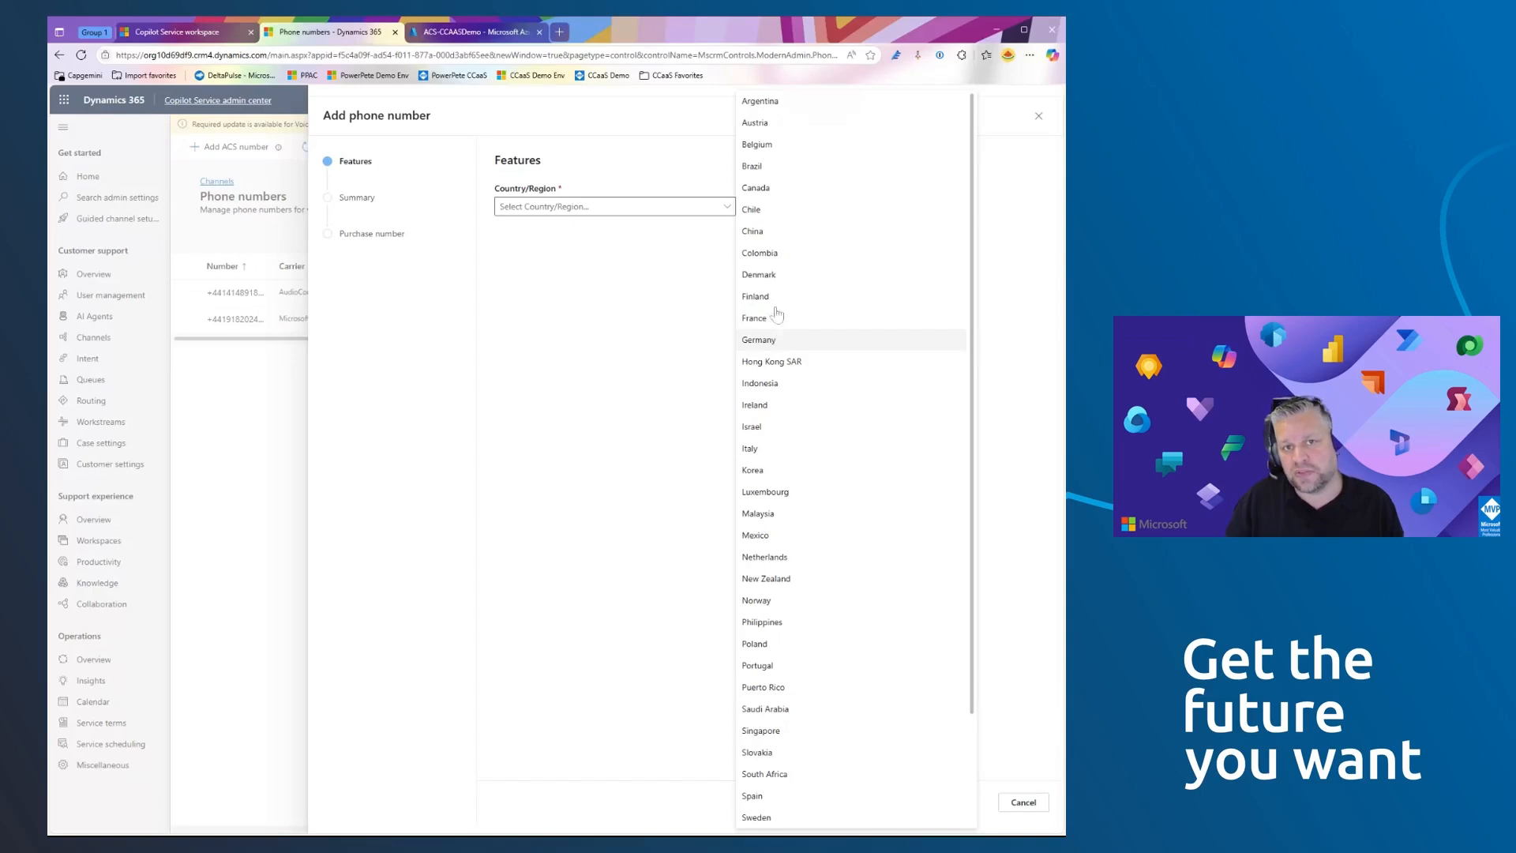
{"action": "left_click", "coordinate": [797, 557]}
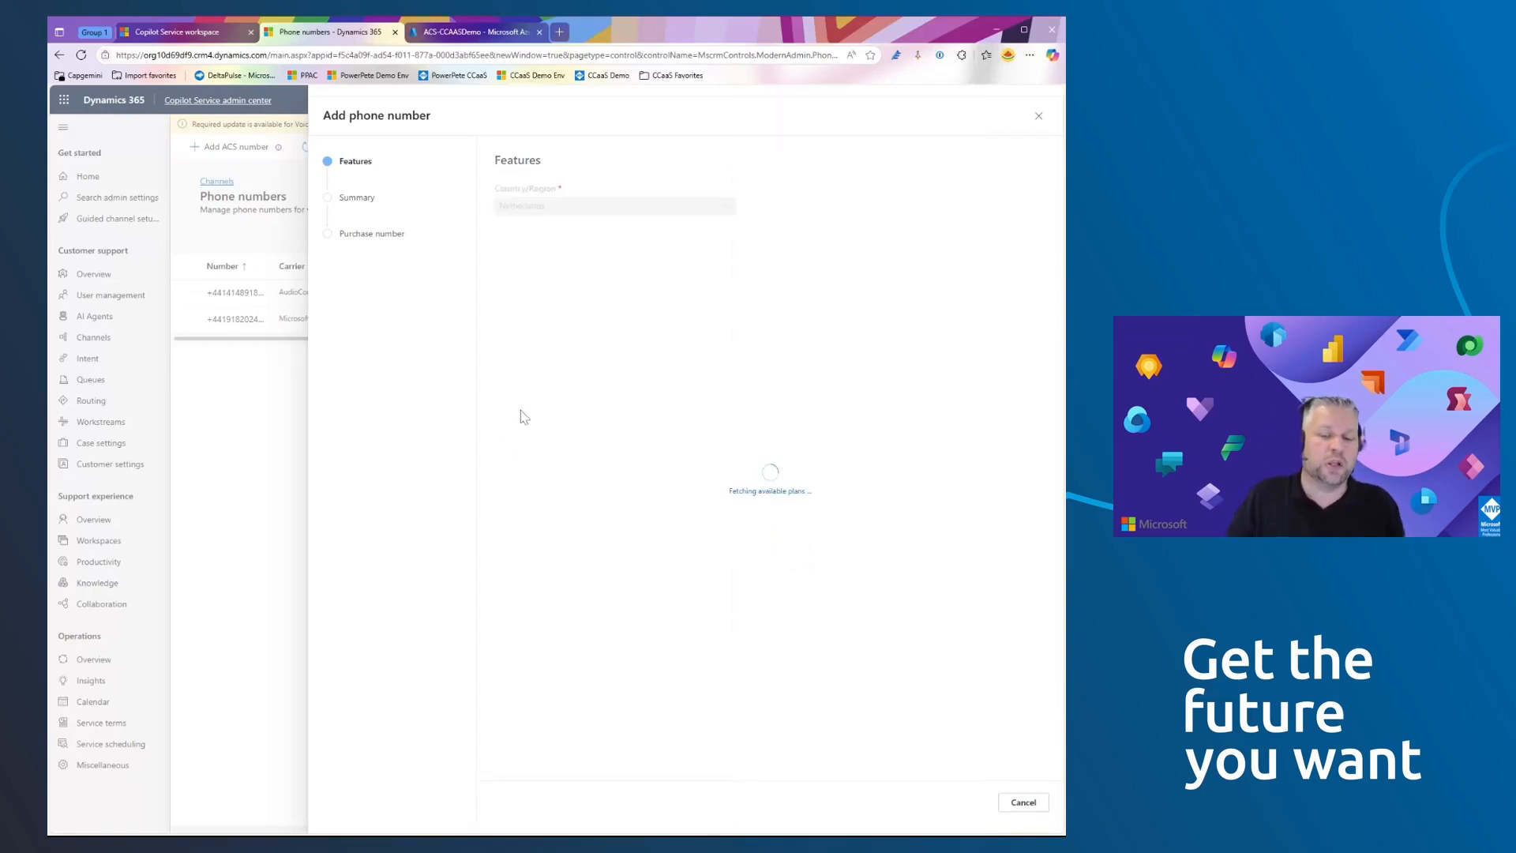
{"action": "left_click", "coordinate": [512, 438]}
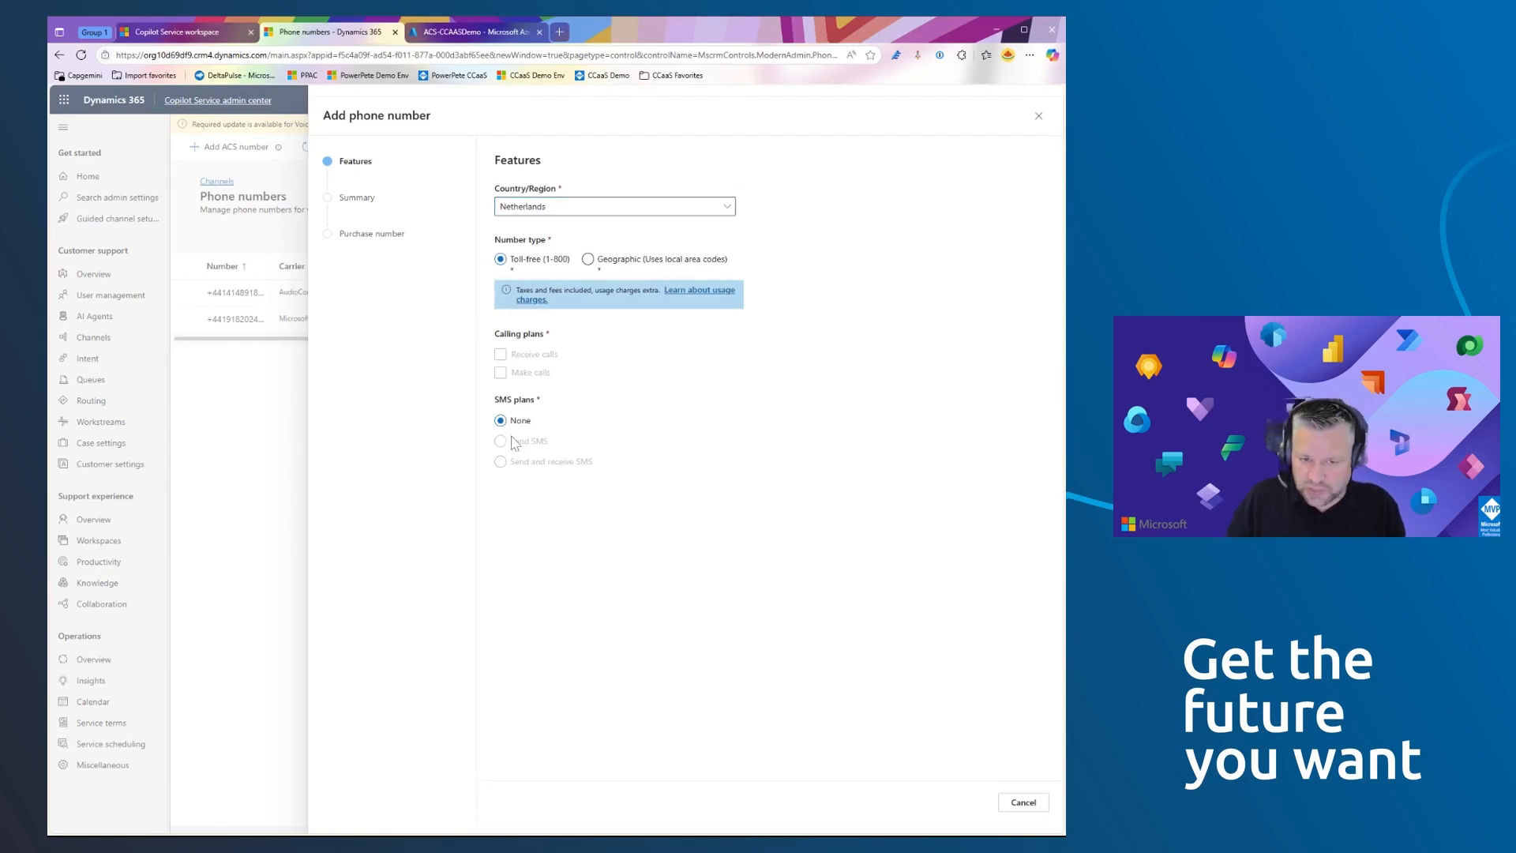
Set the country/region to United States and check the SMS plan options for the Geographic number type.
{"action": "left_click", "coordinate": [592, 206]}
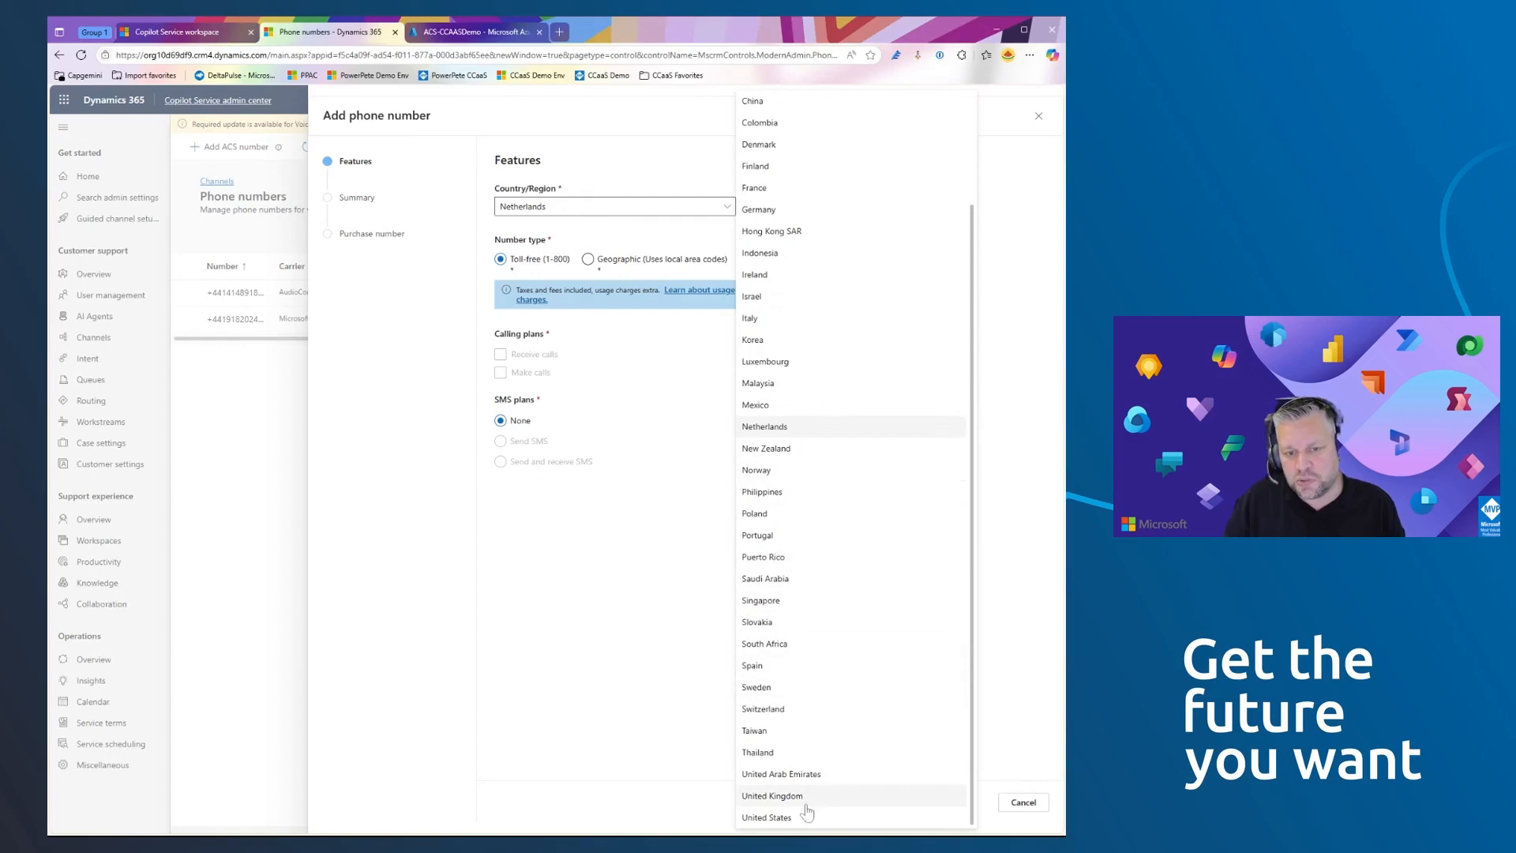
{"action": "left_click", "coordinate": [800, 825]}
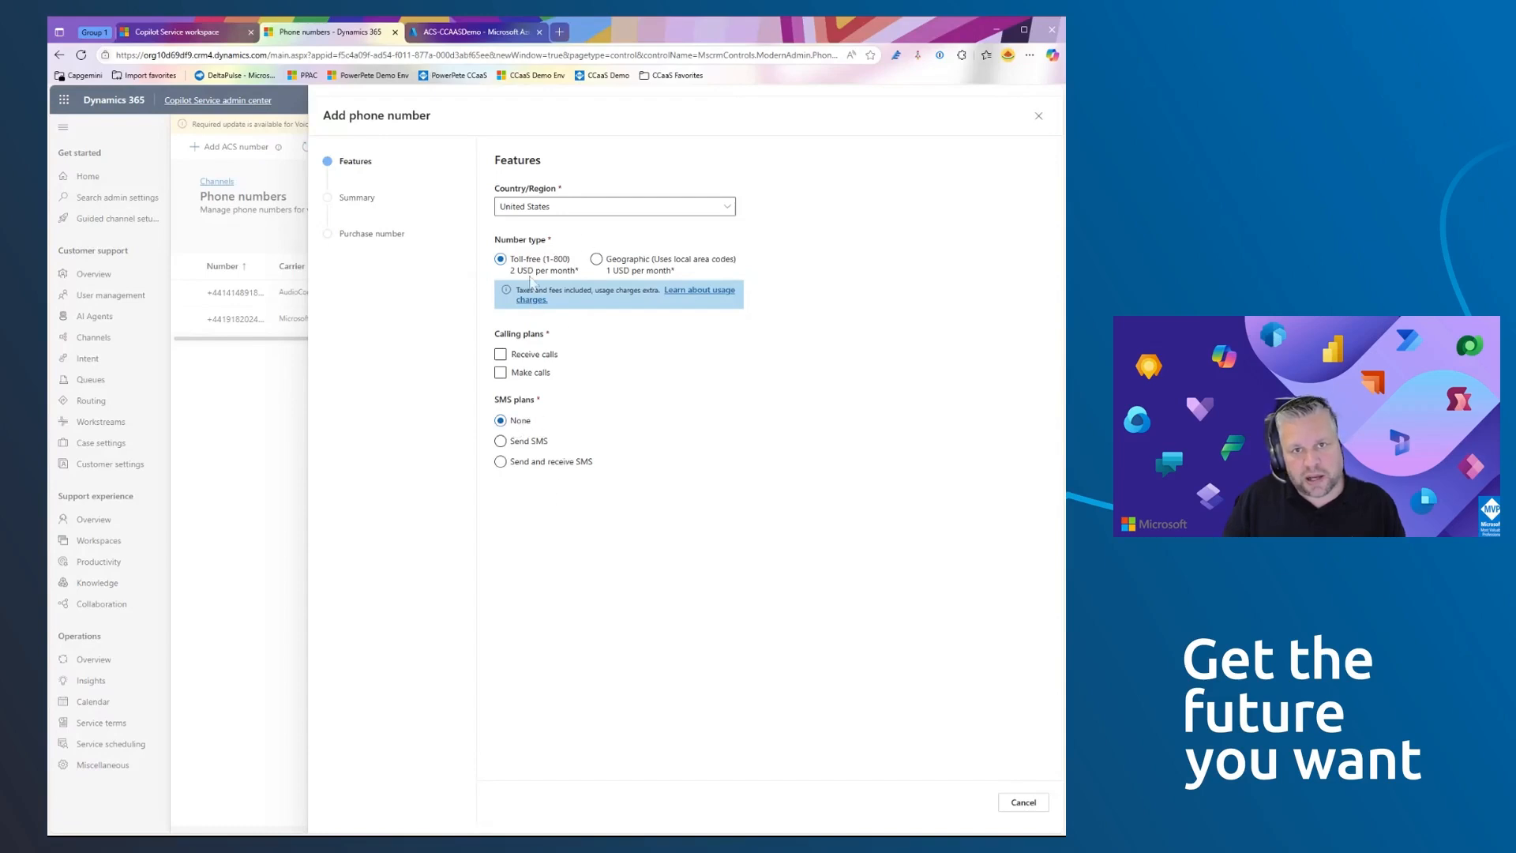
{"action": "left_click", "coordinate": [609, 268]}
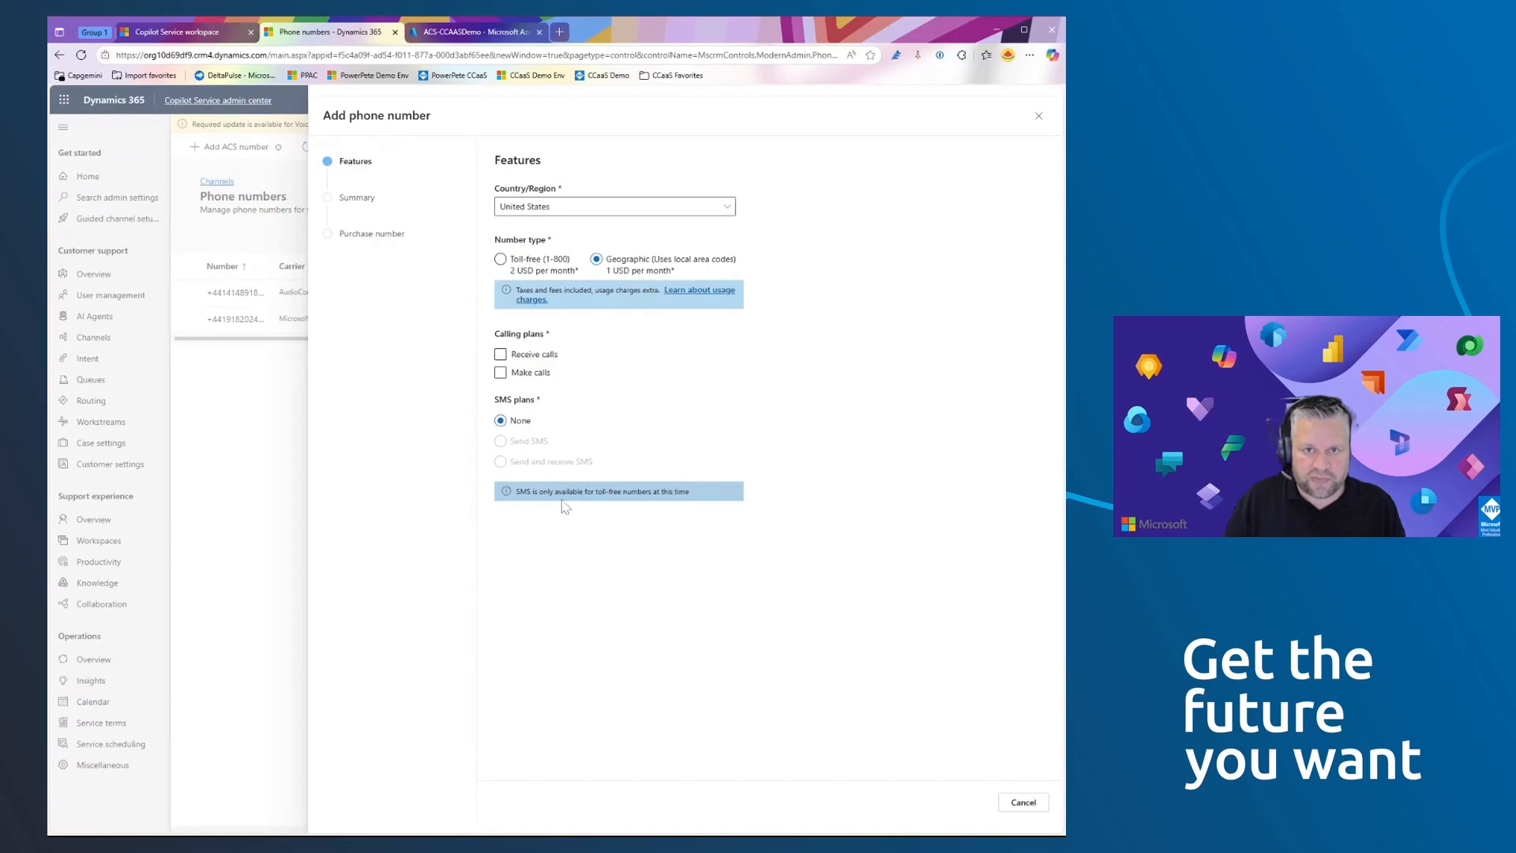
{"action": "left_click_drag", "start_coordinate": [515, 491], "coordinate": [746, 491]}
{"action": "left_click", "coordinate": [701, 565]}
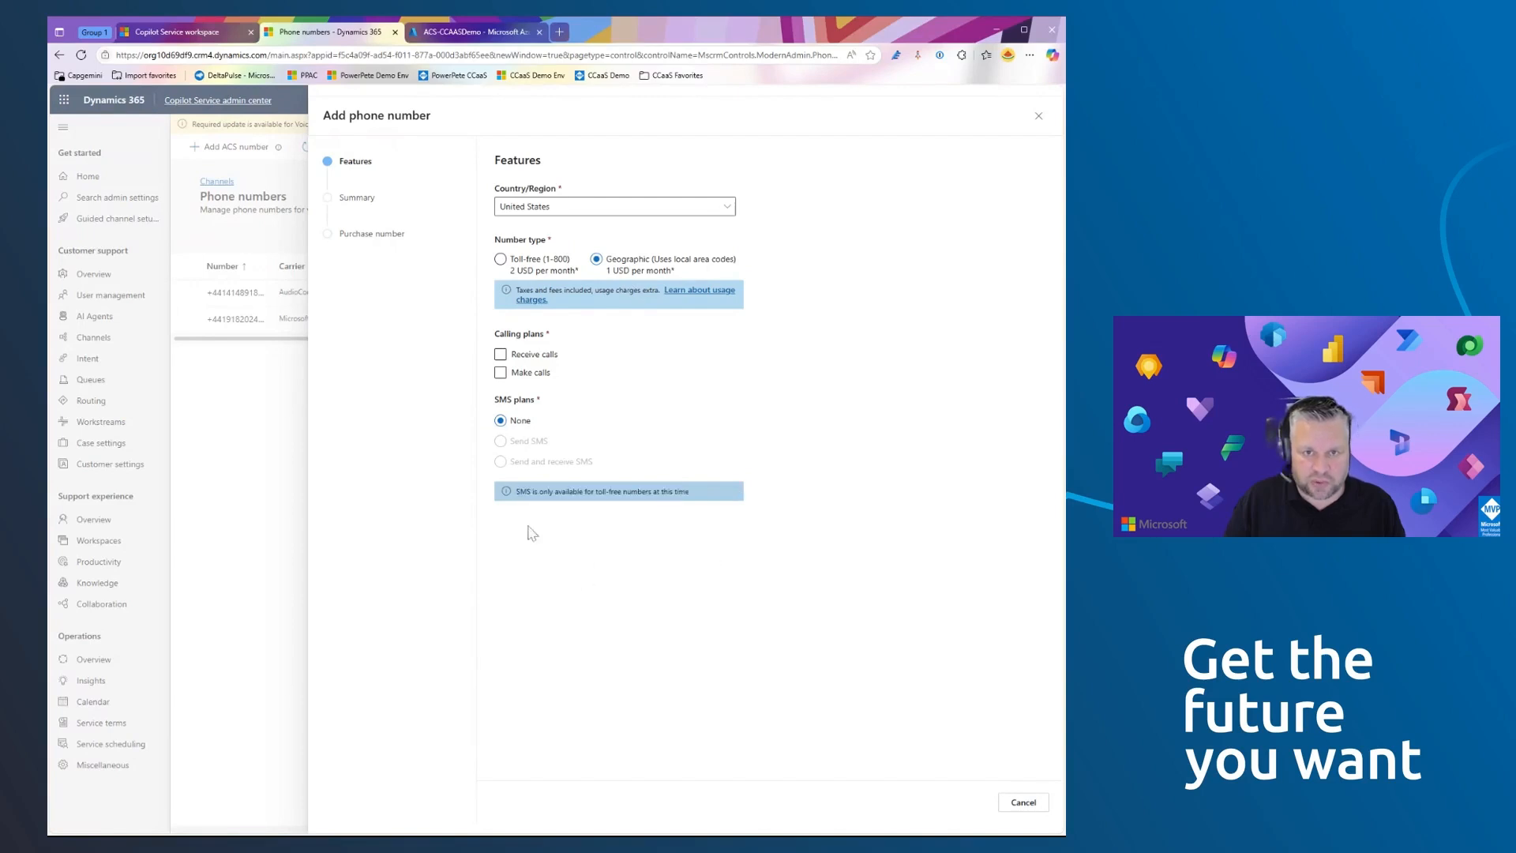
Request a toll-free number with send and receive SMS, receive calls and make calls, using area code 888.
{"action": "left_click", "coordinate": [522, 271]}
{"action": "left_click", "coordinate": [523, 443]}
{"action": "left_click", "coordinate": [526, 465]}
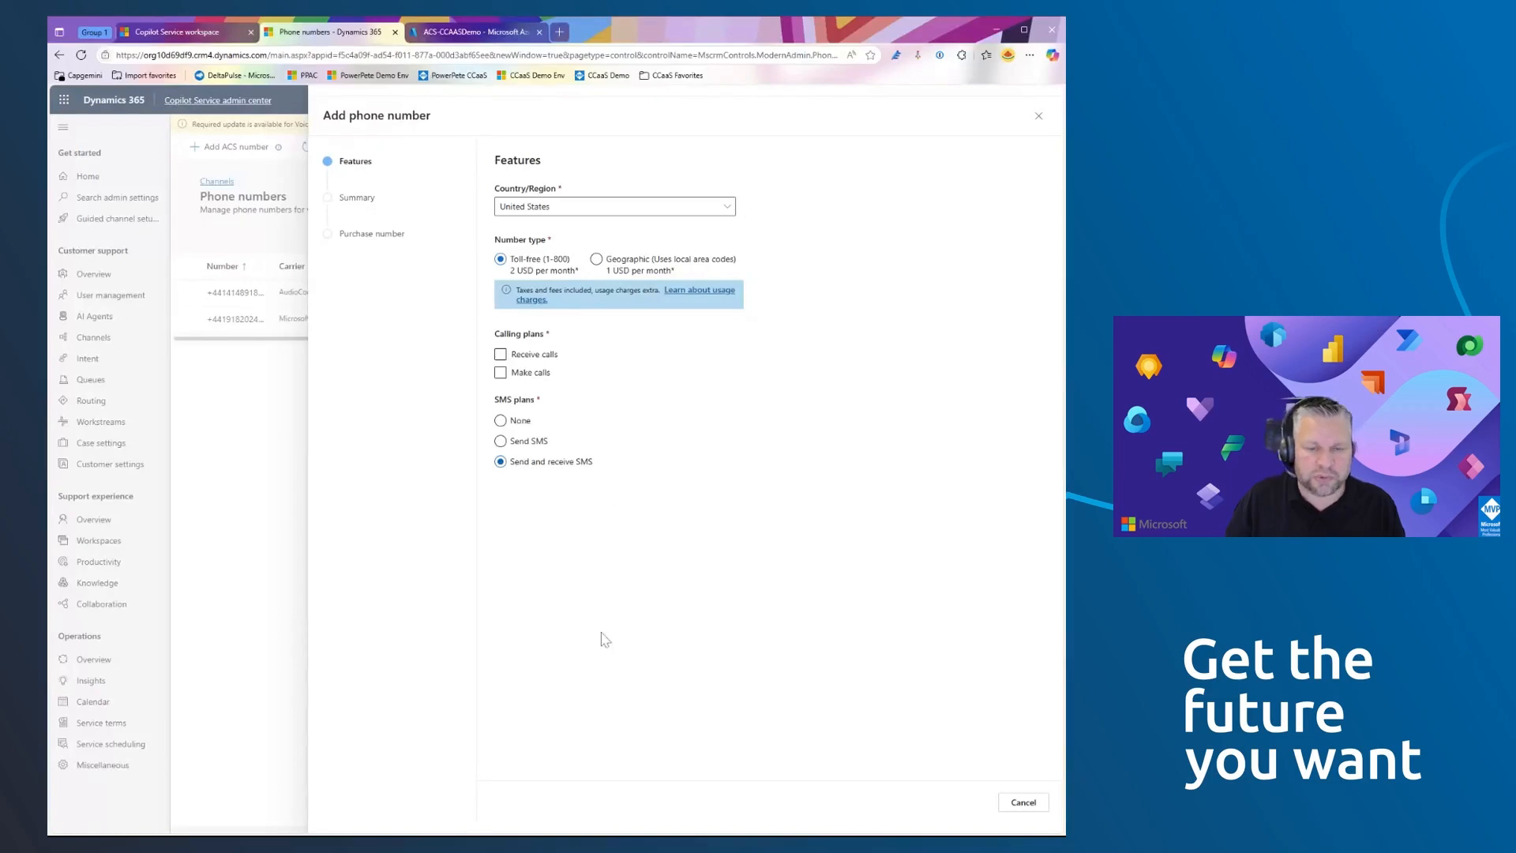
{"action": "left_click", "coordinate": [535, 355]}
{"action": "left_click", "coordinate": [531, 373]}
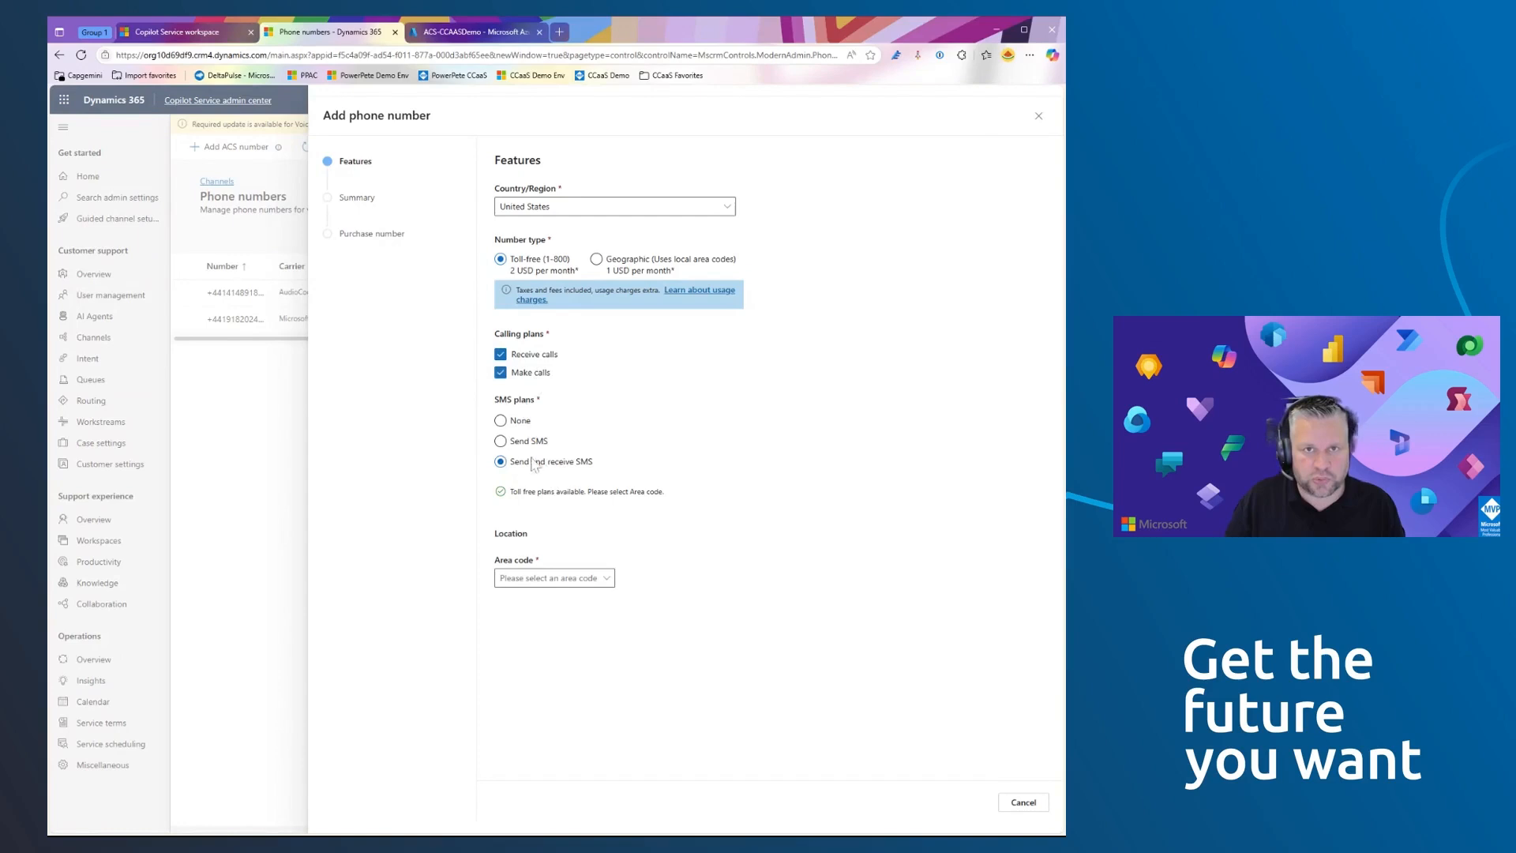
{"action": "left_click", "coordinate": [553, 578]}
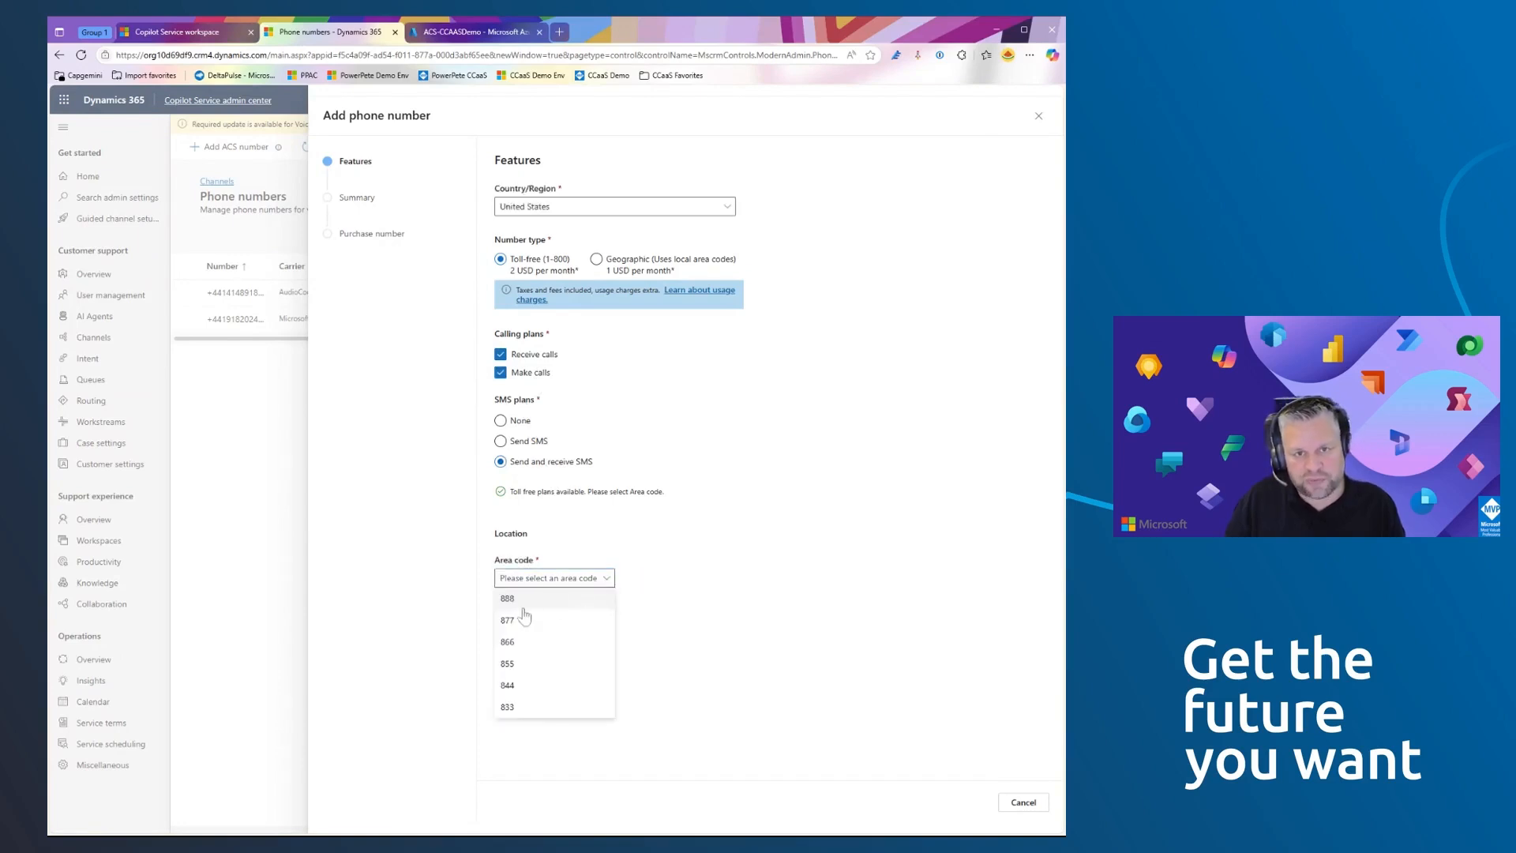
{"action": "left_click", "coordinate": [524, 602]}
{"action": "left_click", "coordinate": [549, 804]}
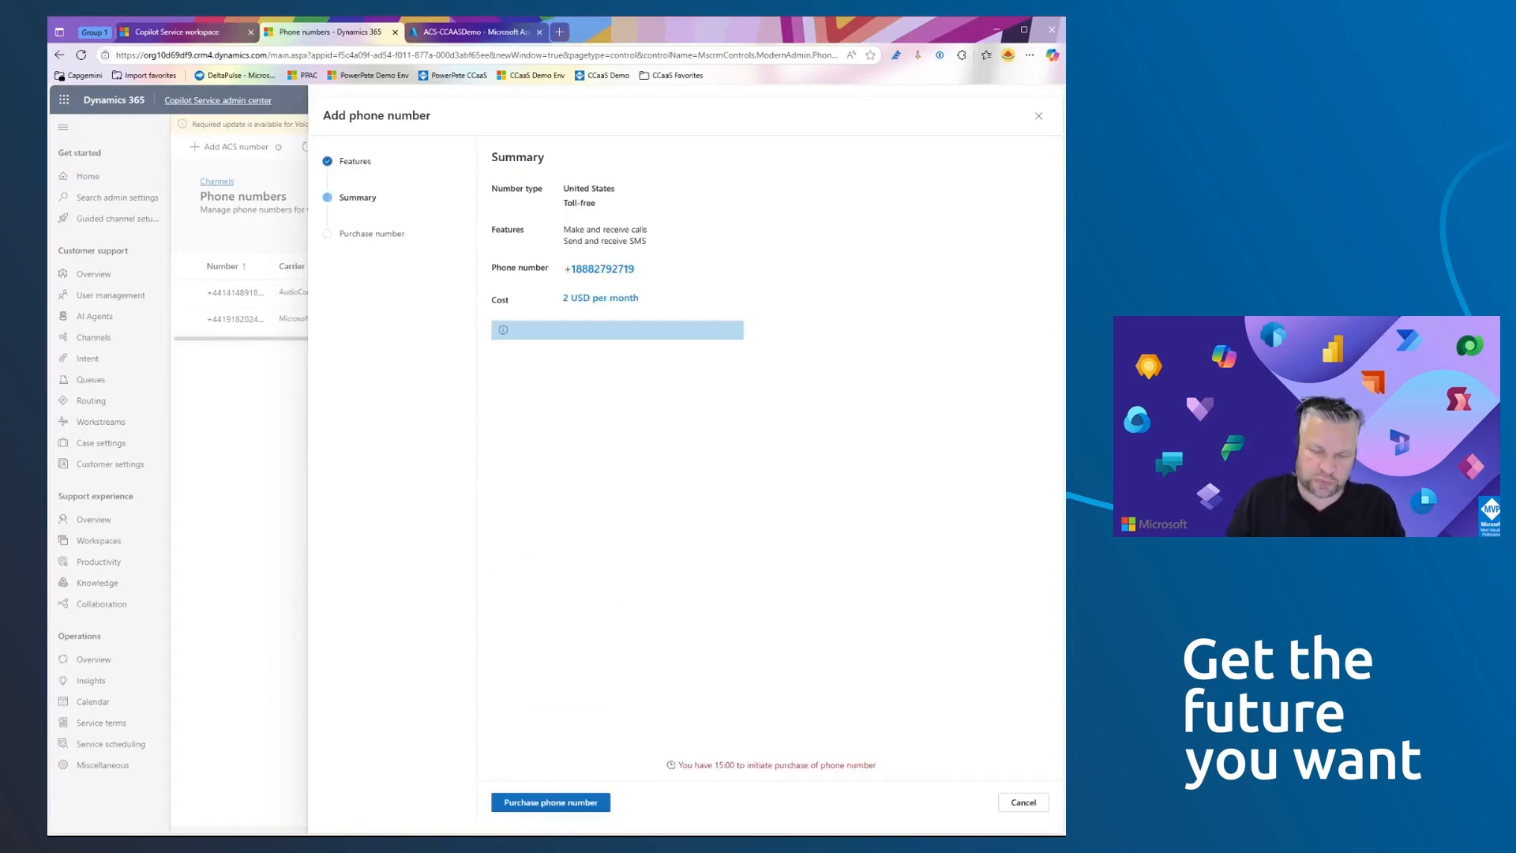
Review the offered phone number in the summary, purchase it and finish adding it.
{"action": "left_click_drag", "start_coordinate": [562, 269], "coordinate": [664, 270]}
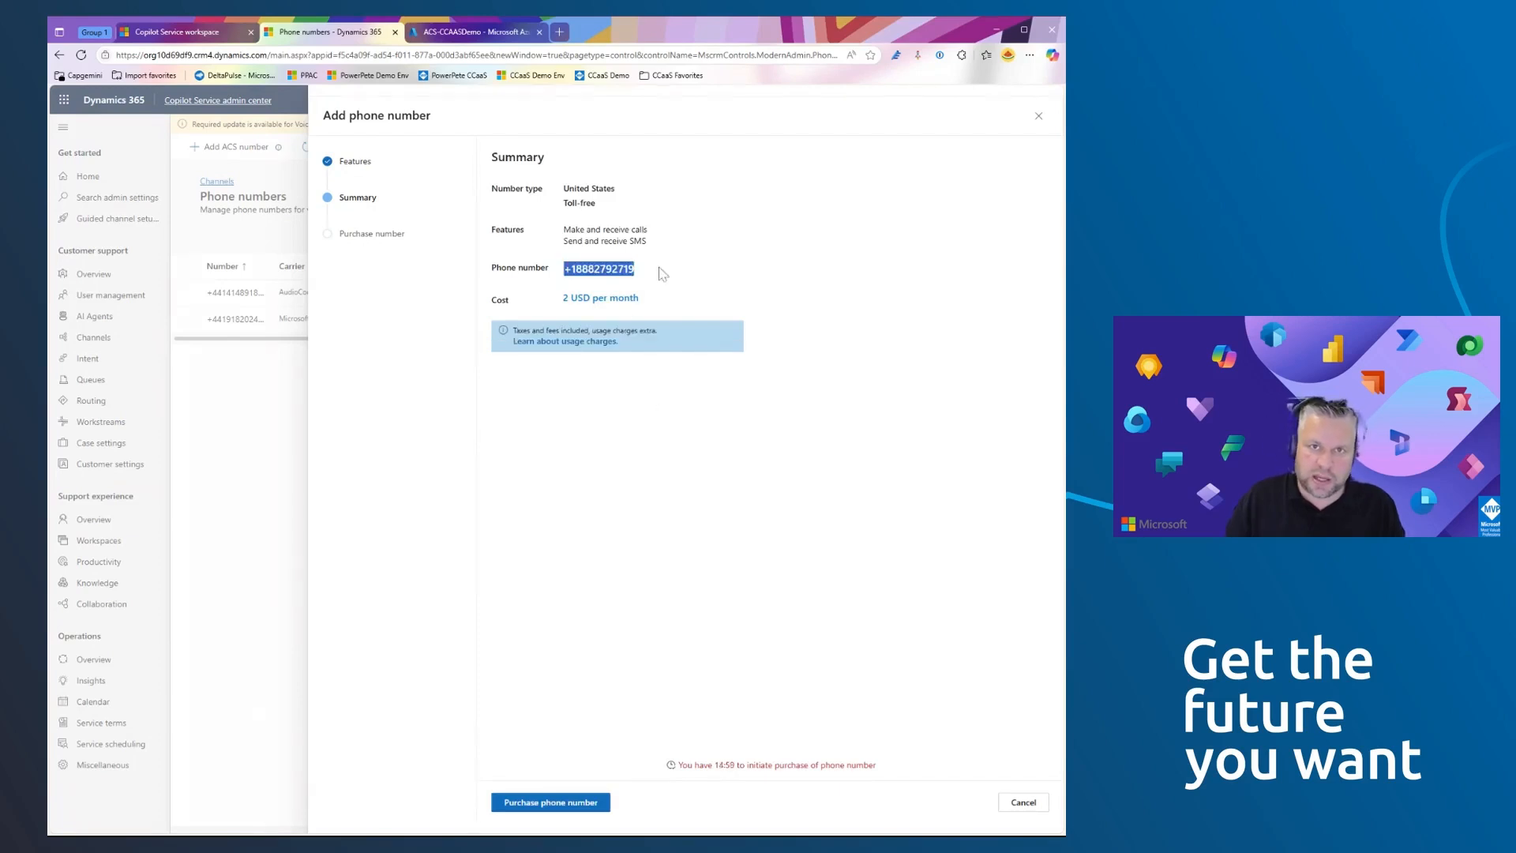
{"action": "left_click", "coordinate": [650, 709]}
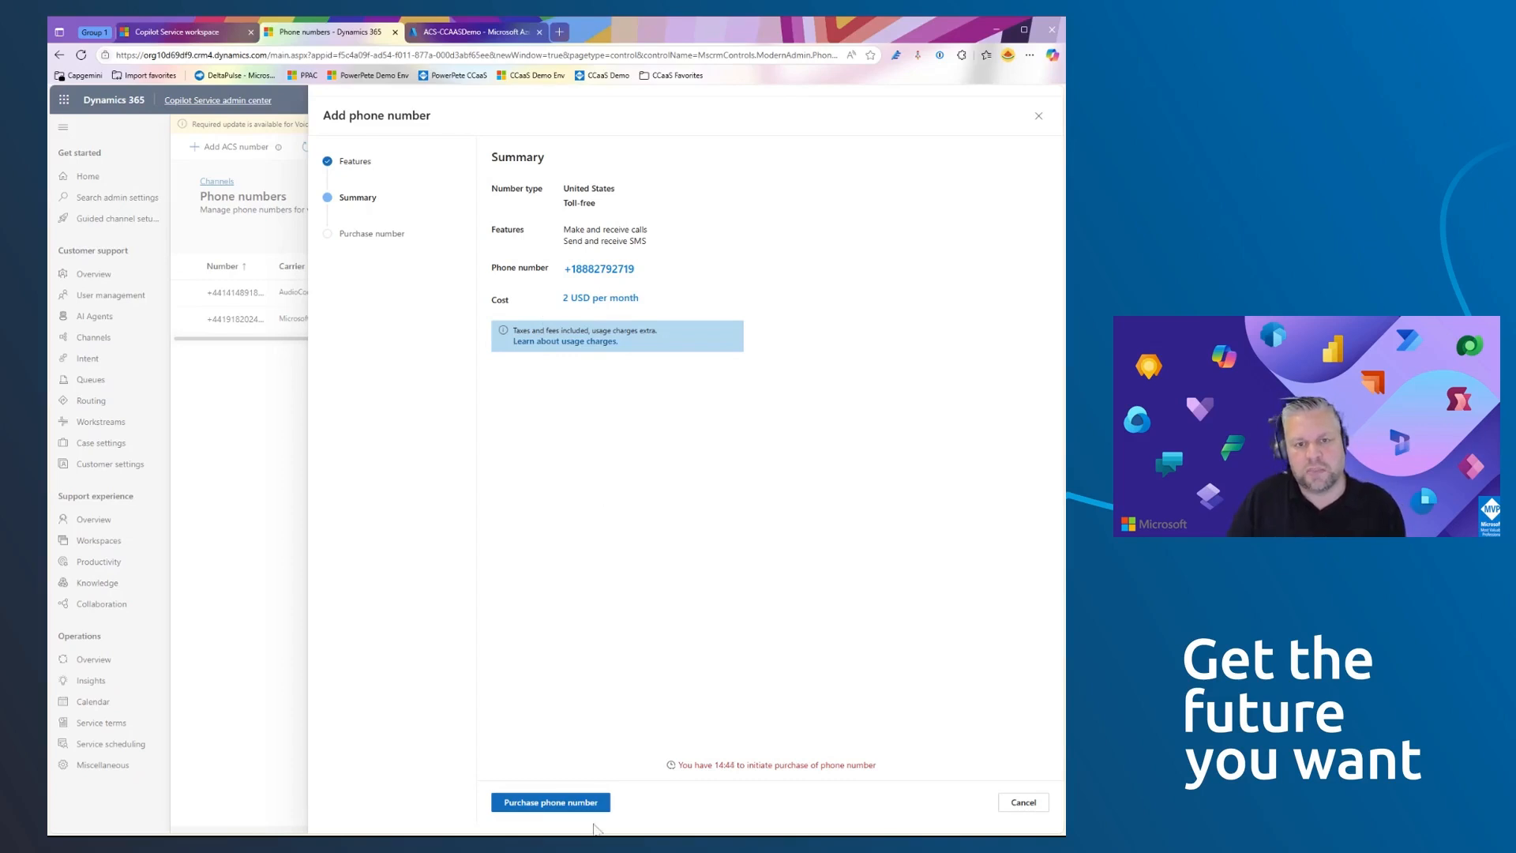
{"action": "left_click", "coordinate": [576, 803]}
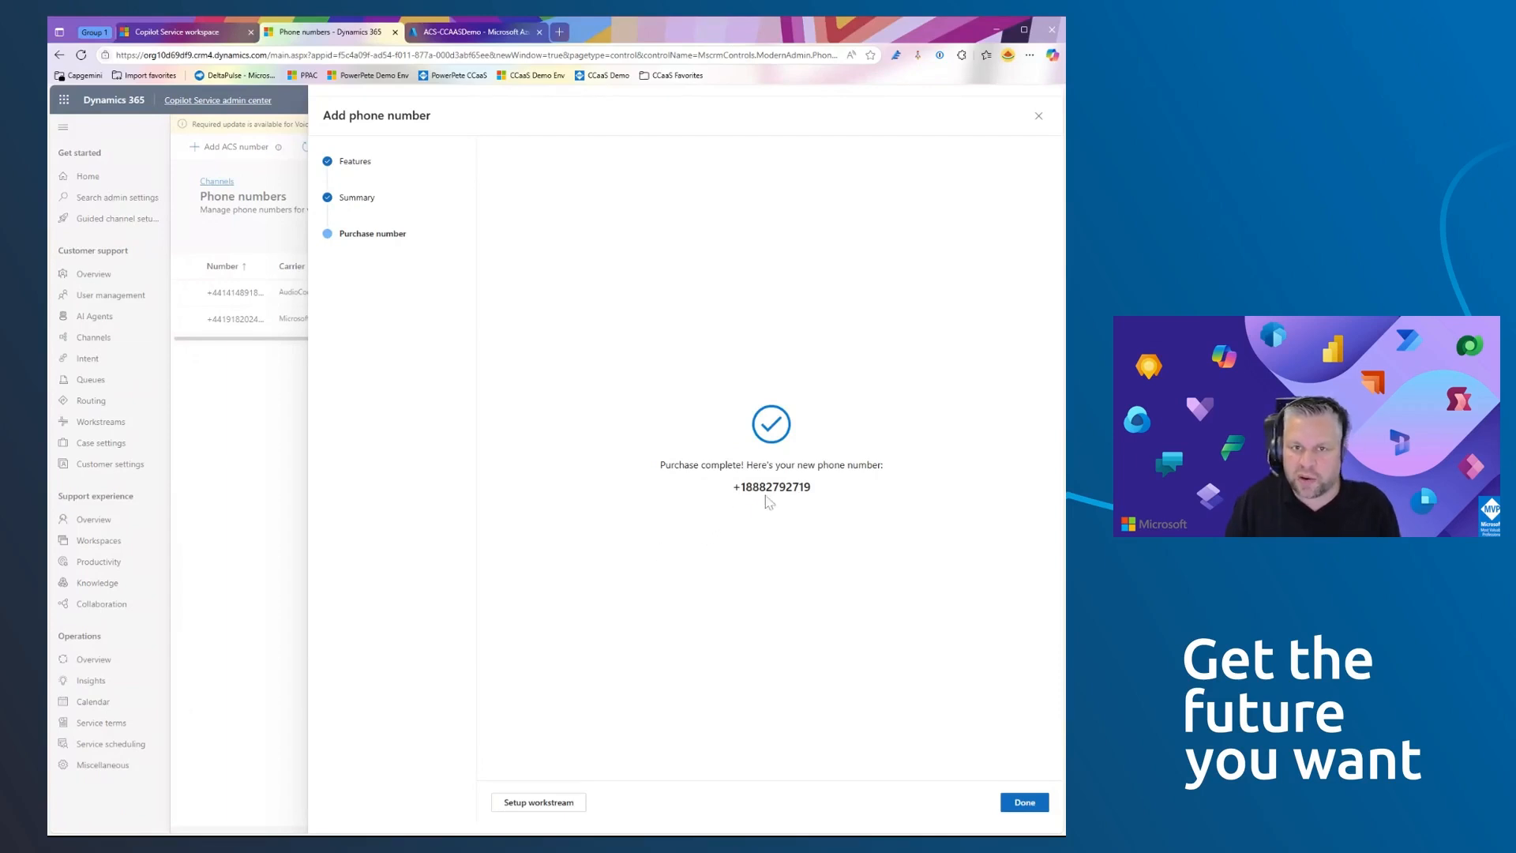
{"action": "left_click", "coordinate": [1028, 803]}
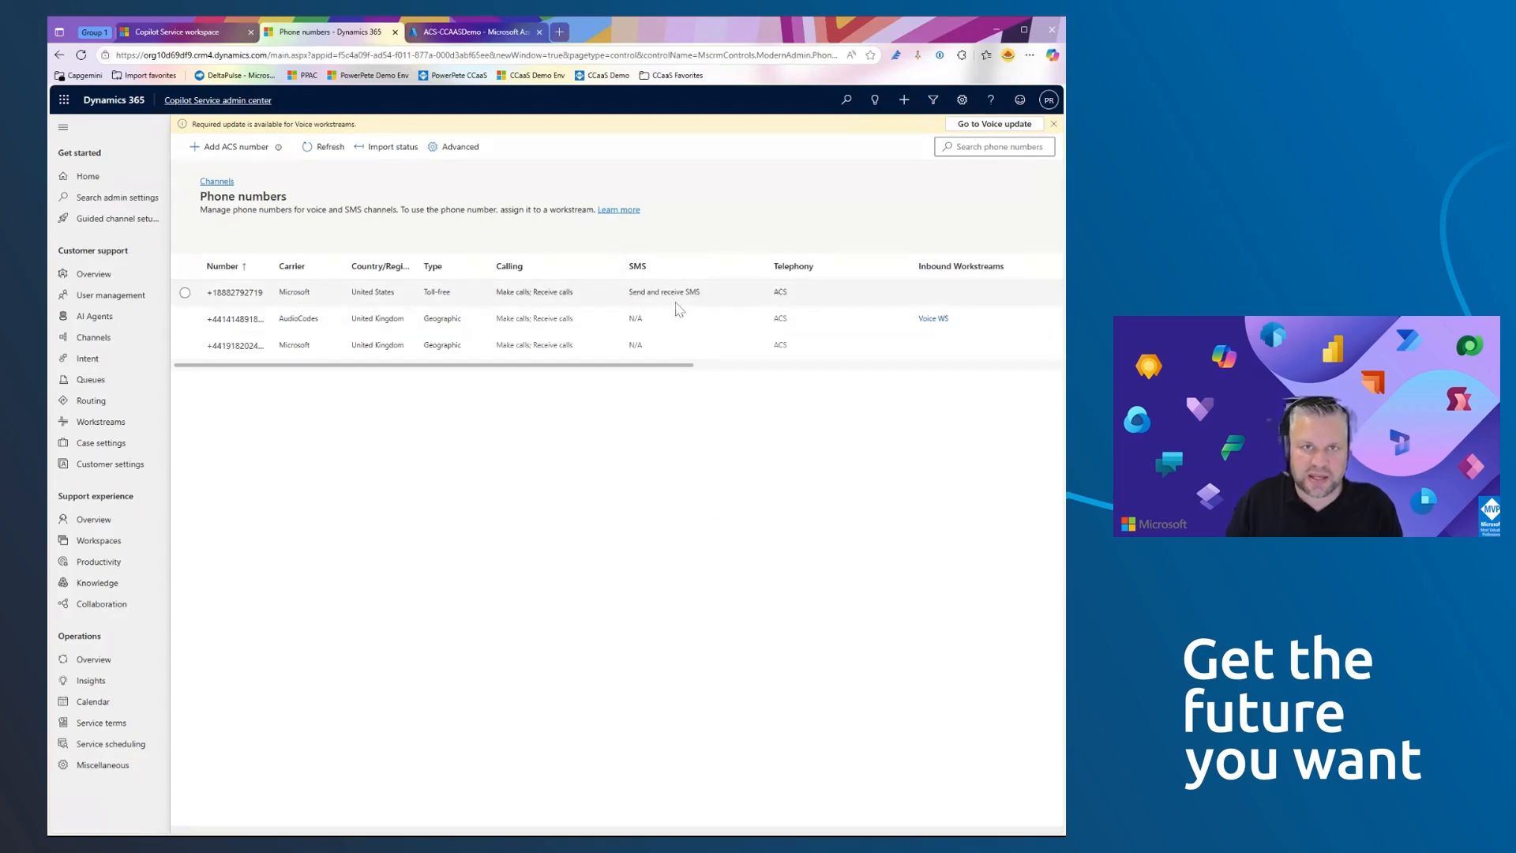
Add a messaging channel named SMS - ACS with SMS as its channel, and proceed to the workstream details.
{"action": "left_click", "coordinate": [93, 338]}
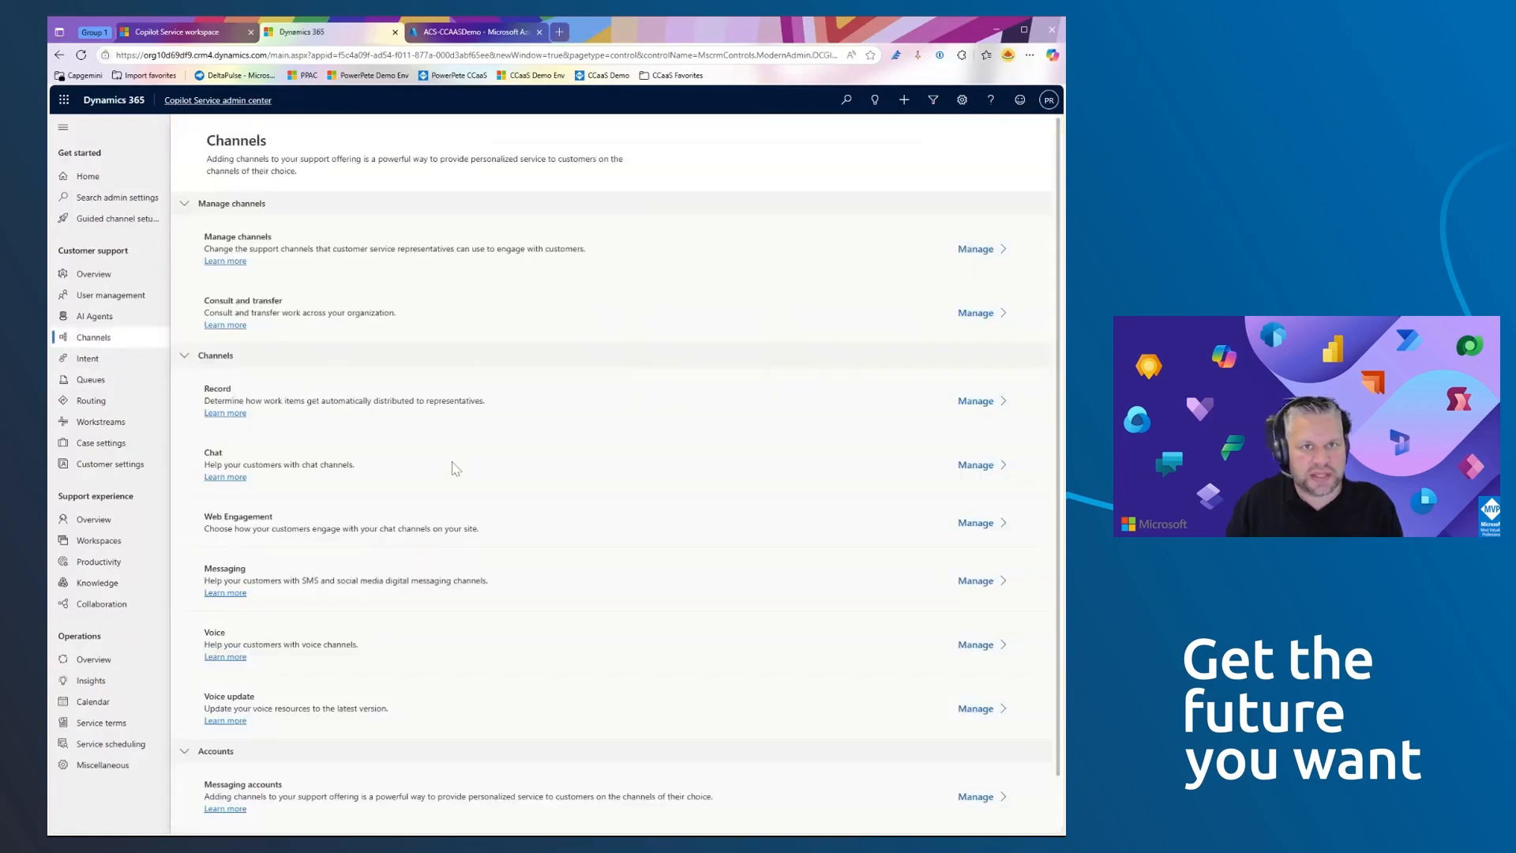
{"action": "scroll", "coordinate": [553, 739], "scroll_direction": "down", "scroll_amount": 1}
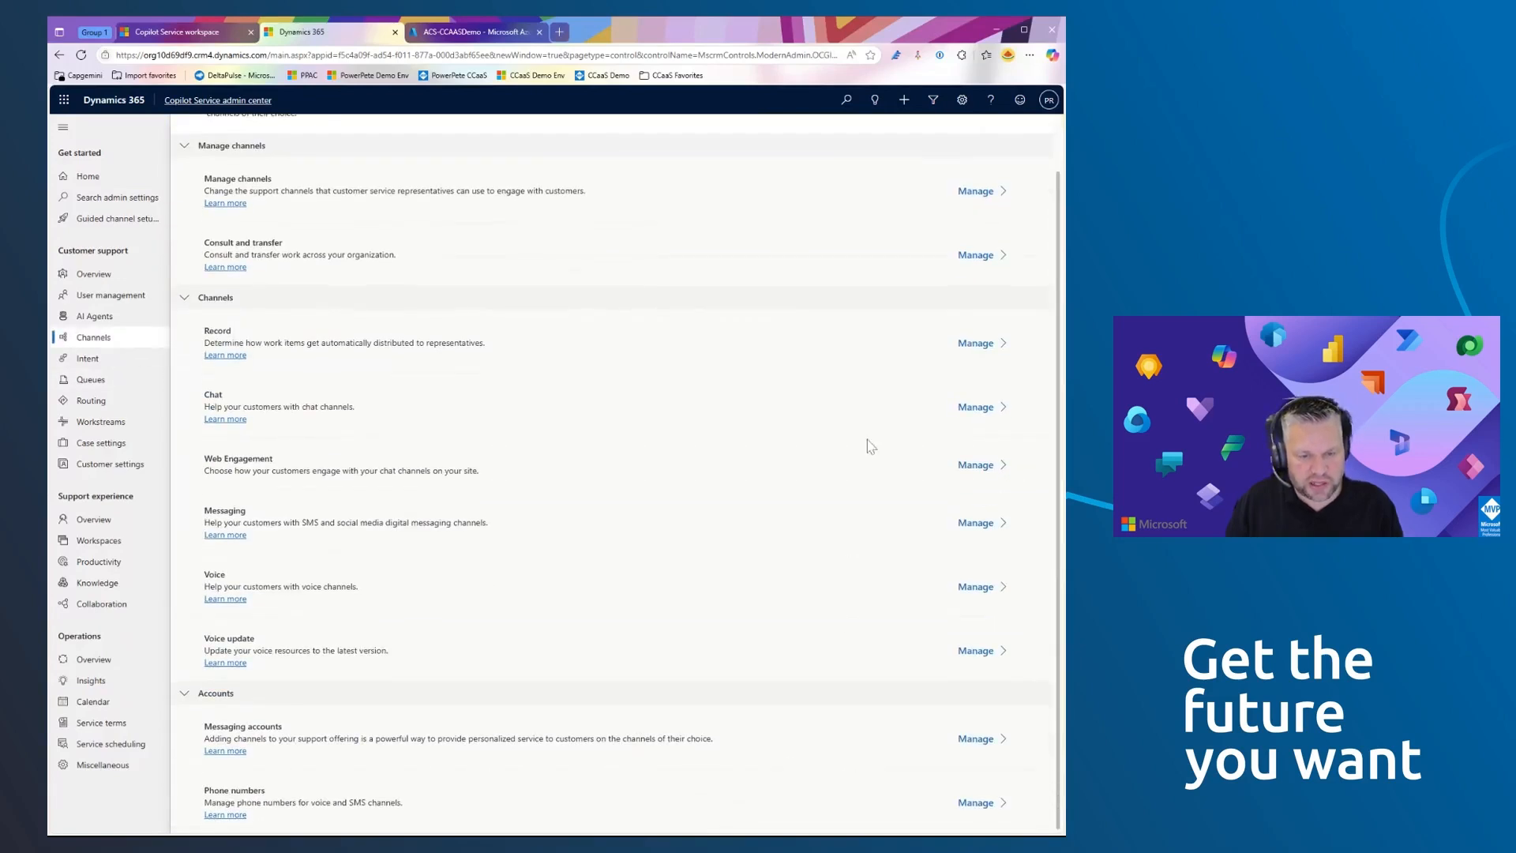
{"action": "left_click", "coordinate": [974, 523]}
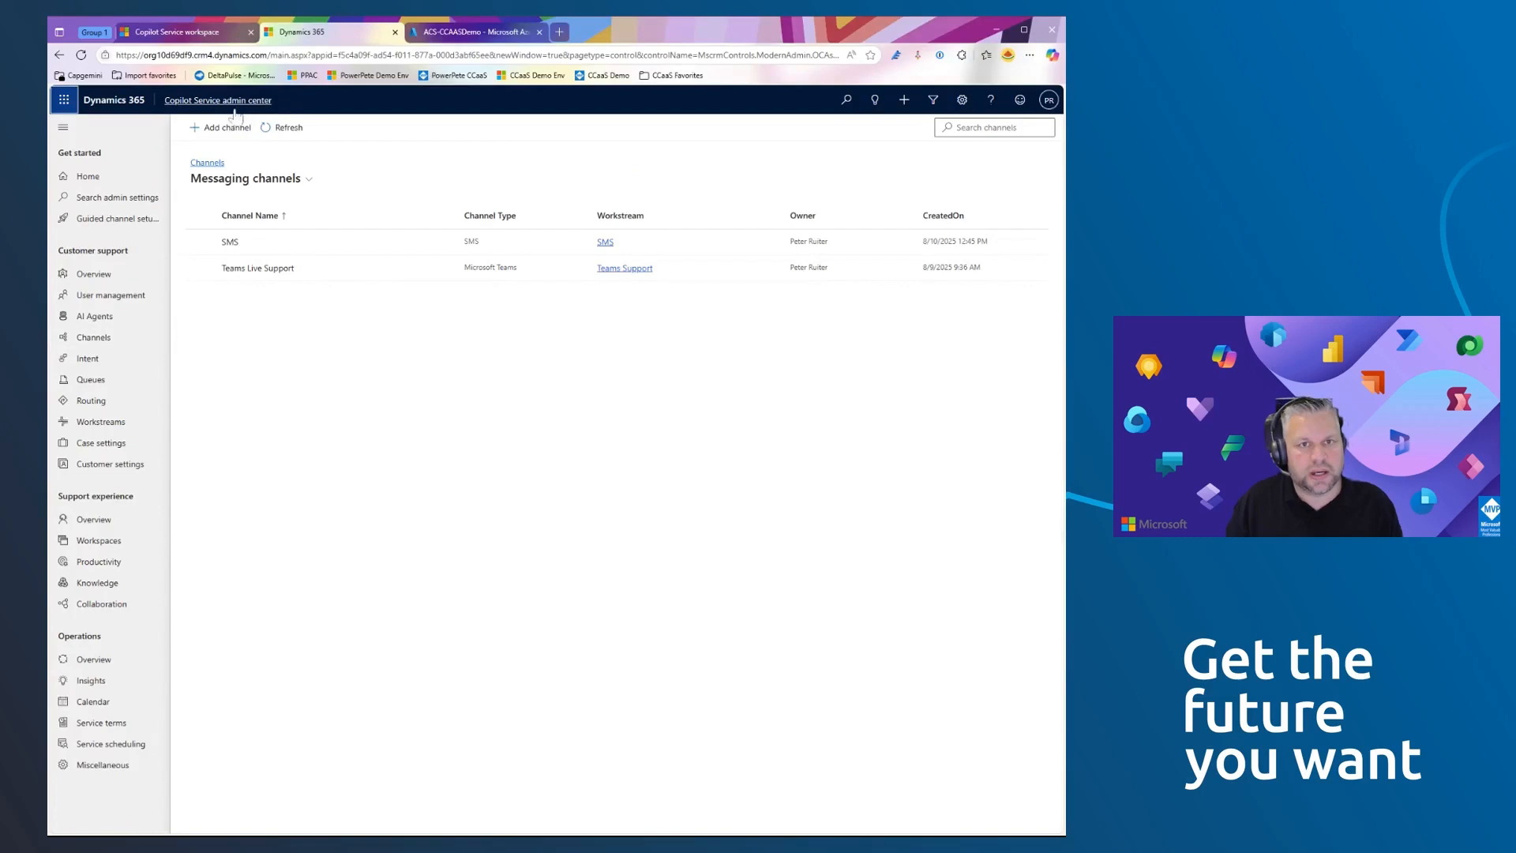
{"action": "left_click", "coordinate": [222, 129]}
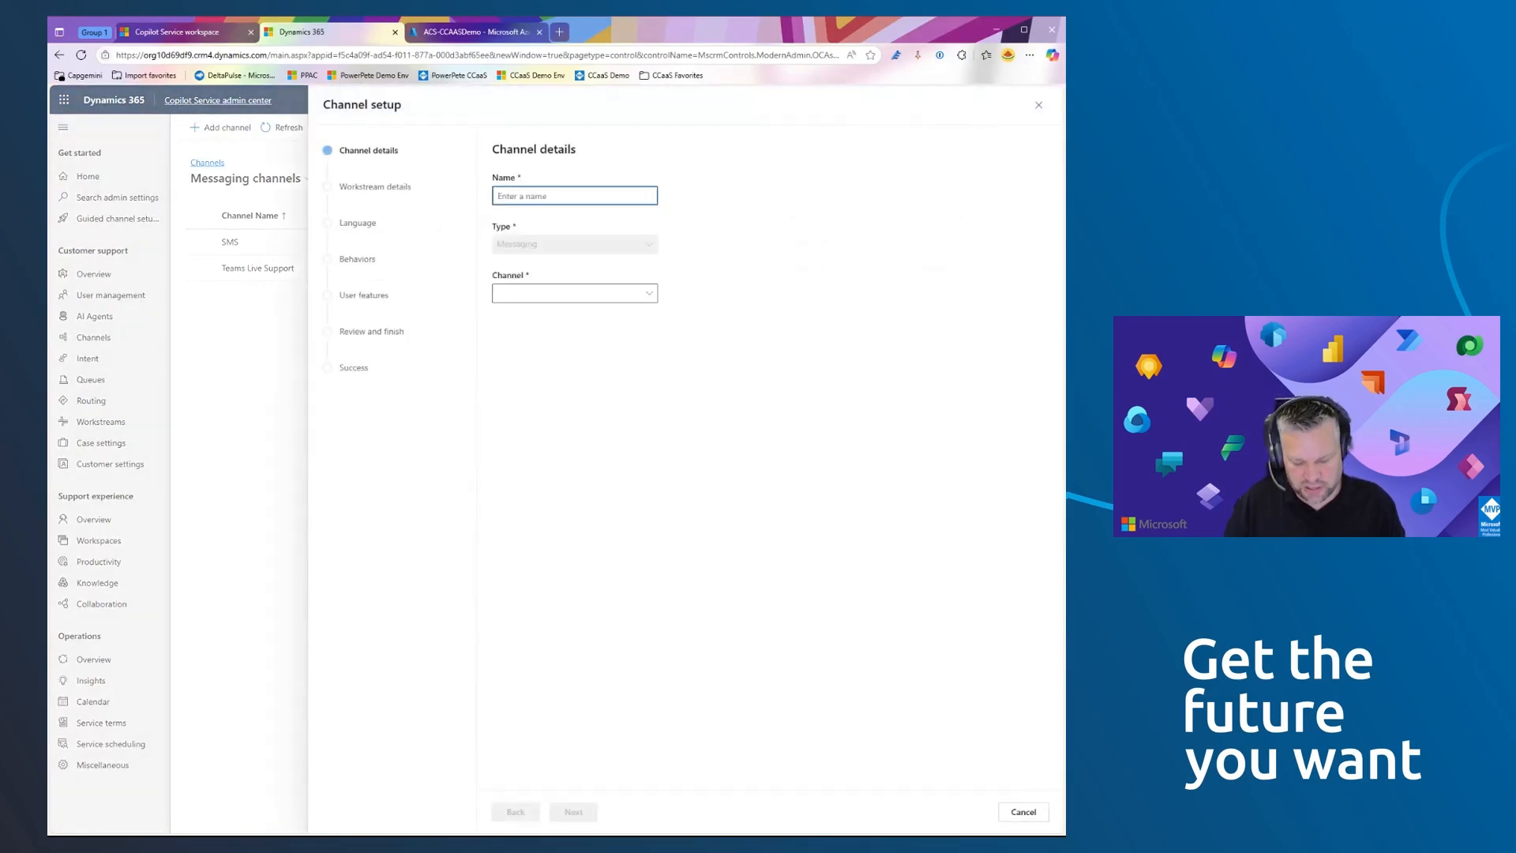
{"action": "type", "text": "SMS - ACS"}
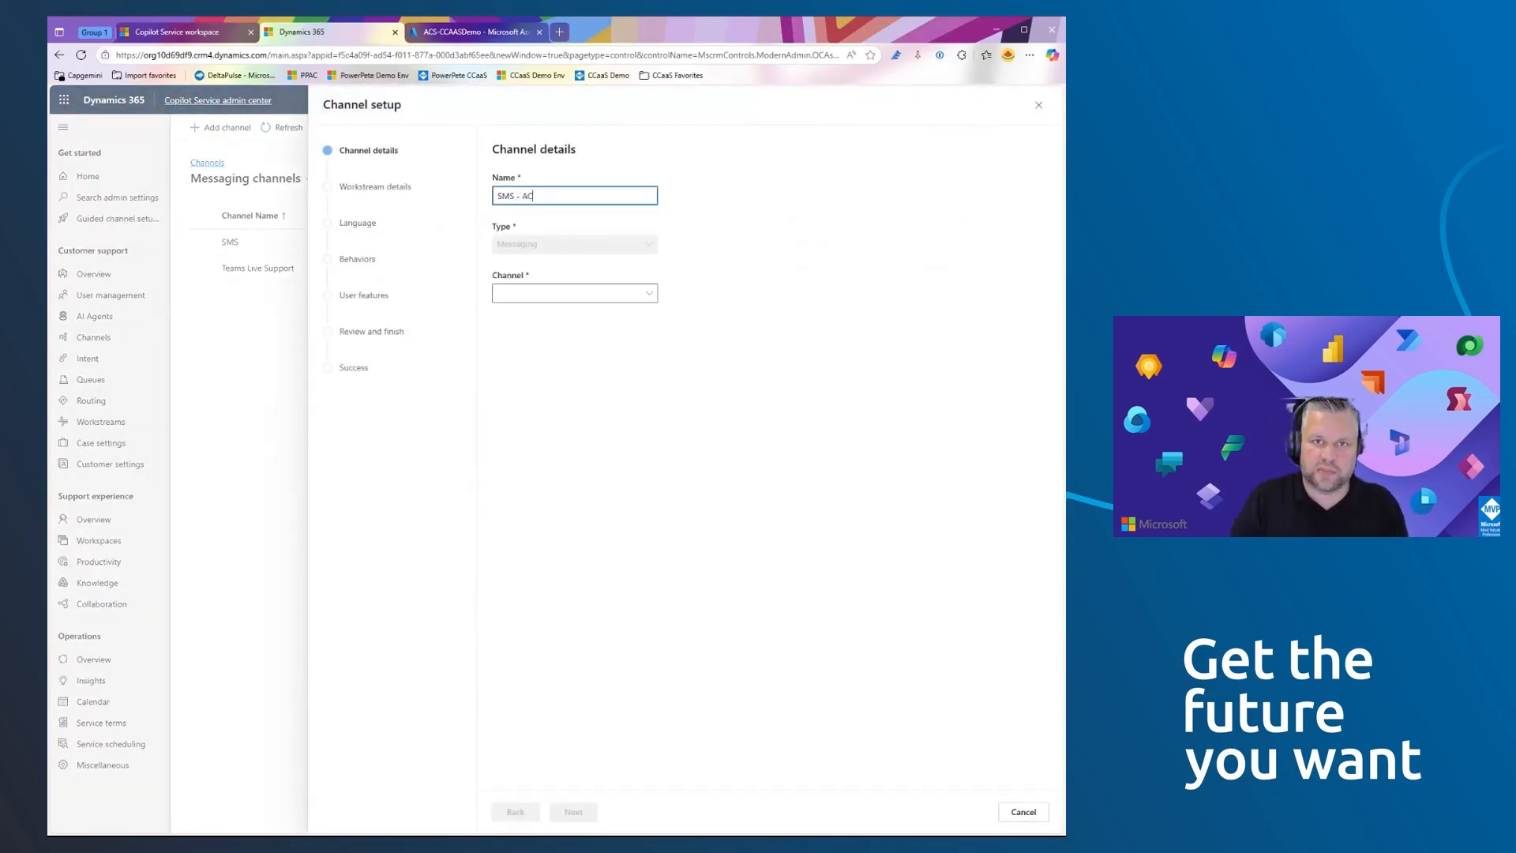
{"action": "left_click", "coordinate": [549, 293]}
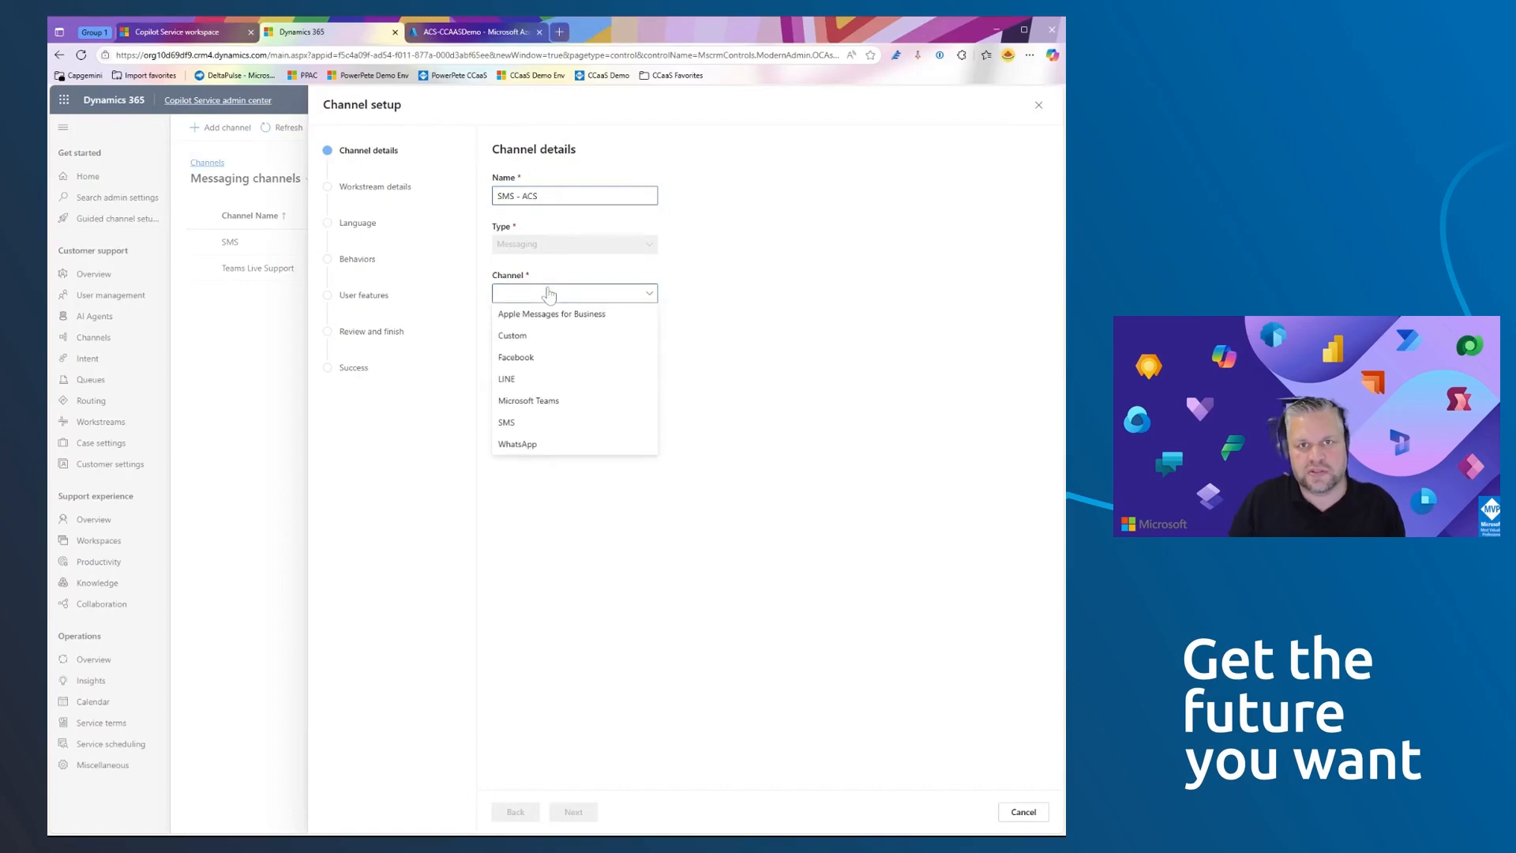
{"action": "left_click", "coordinate": [560, 423]}
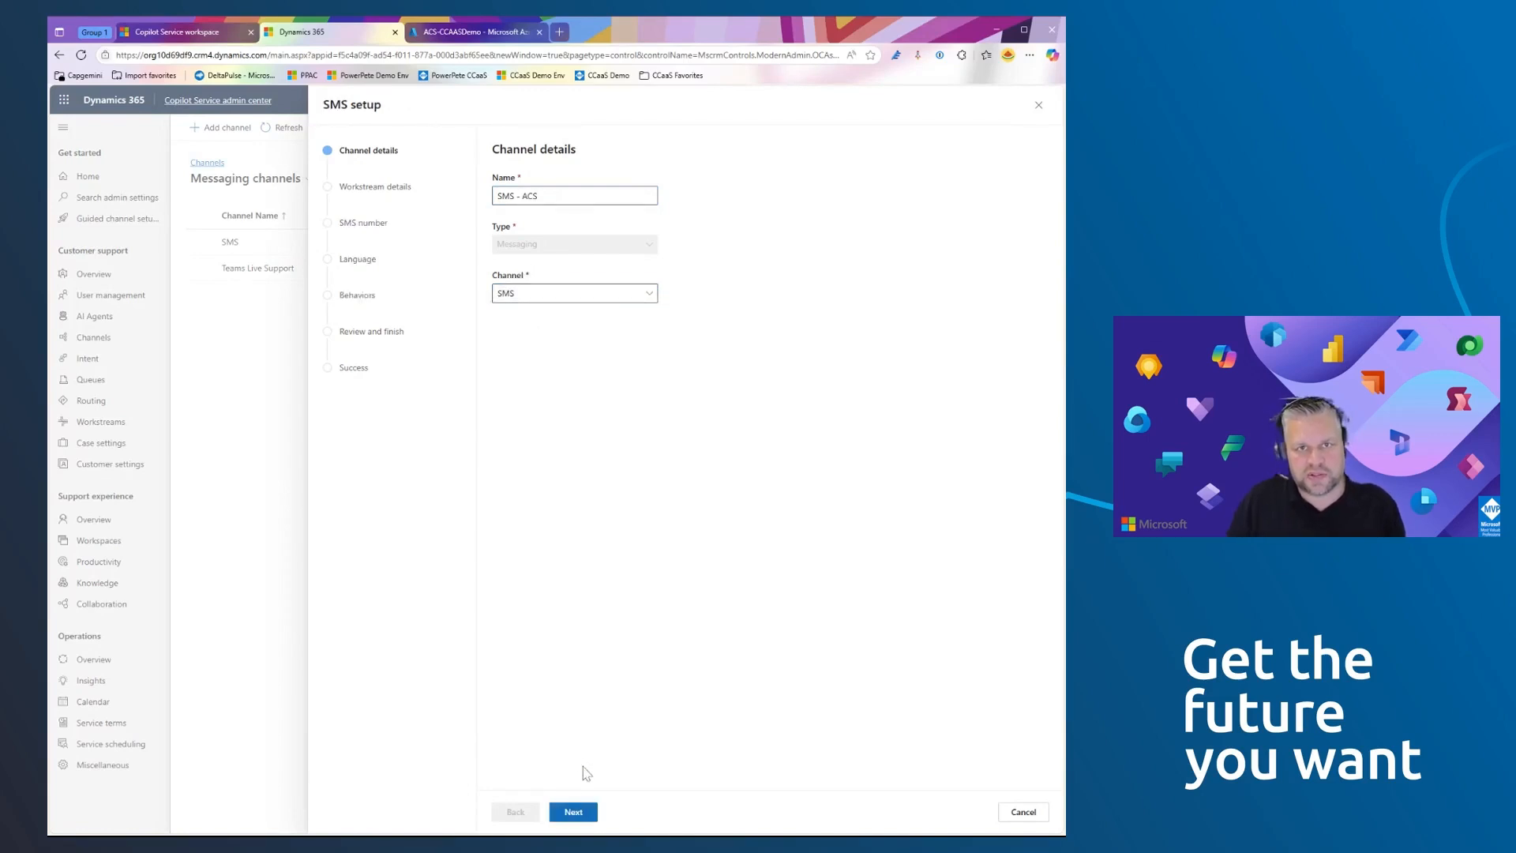
{"action": "left_click", "coordinate": [573, 812]}
Name the new workstream SMS - ACS and assign the purchased toll-free number to the channel.
{"action": "type", "text": "SMS - ACS"}
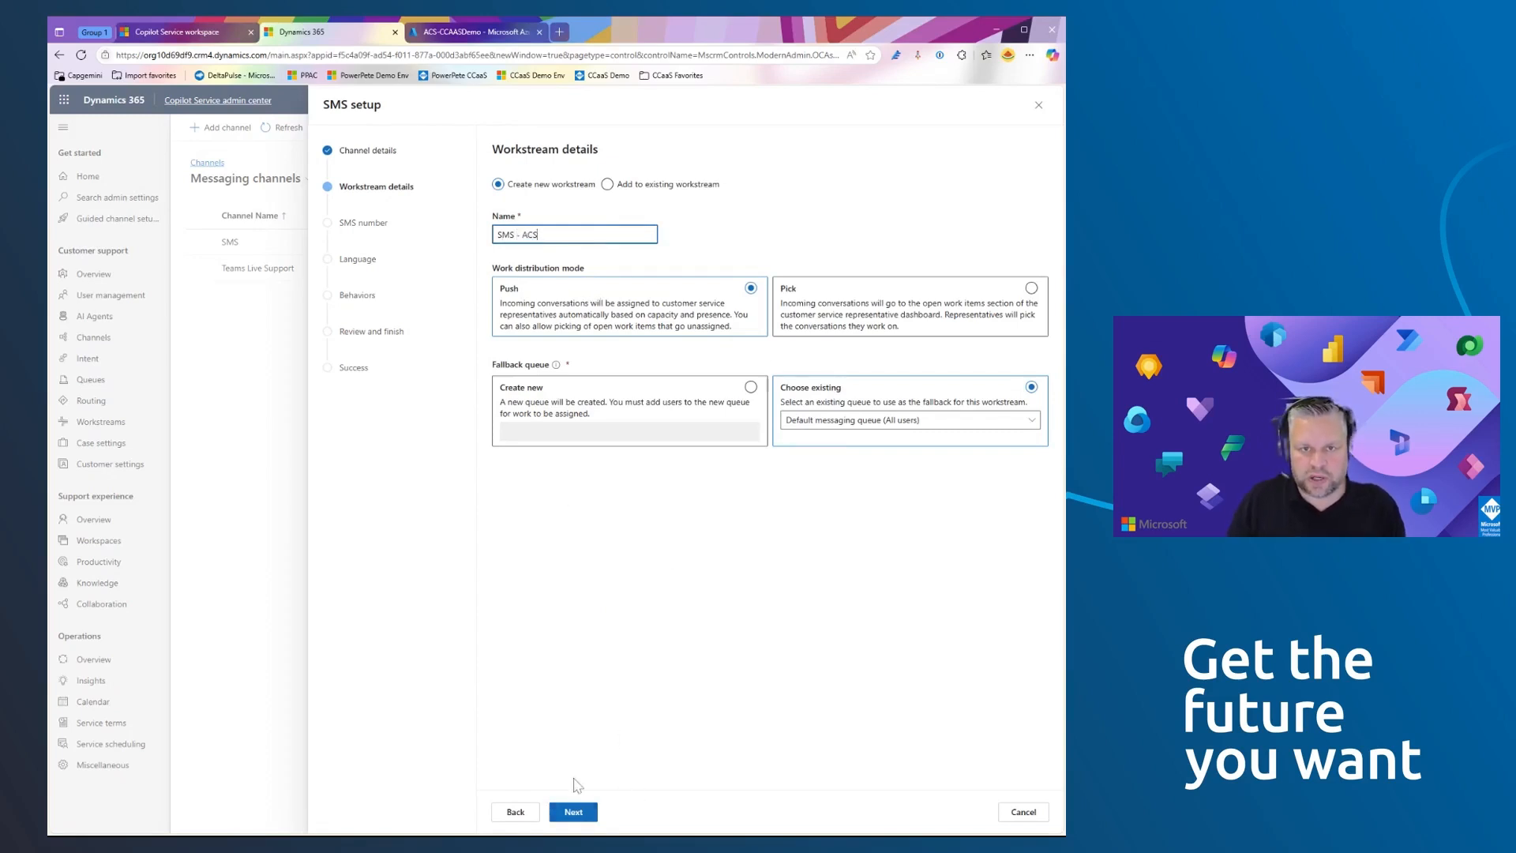
{"action": "left_click", "coordinate": [574, 812]}
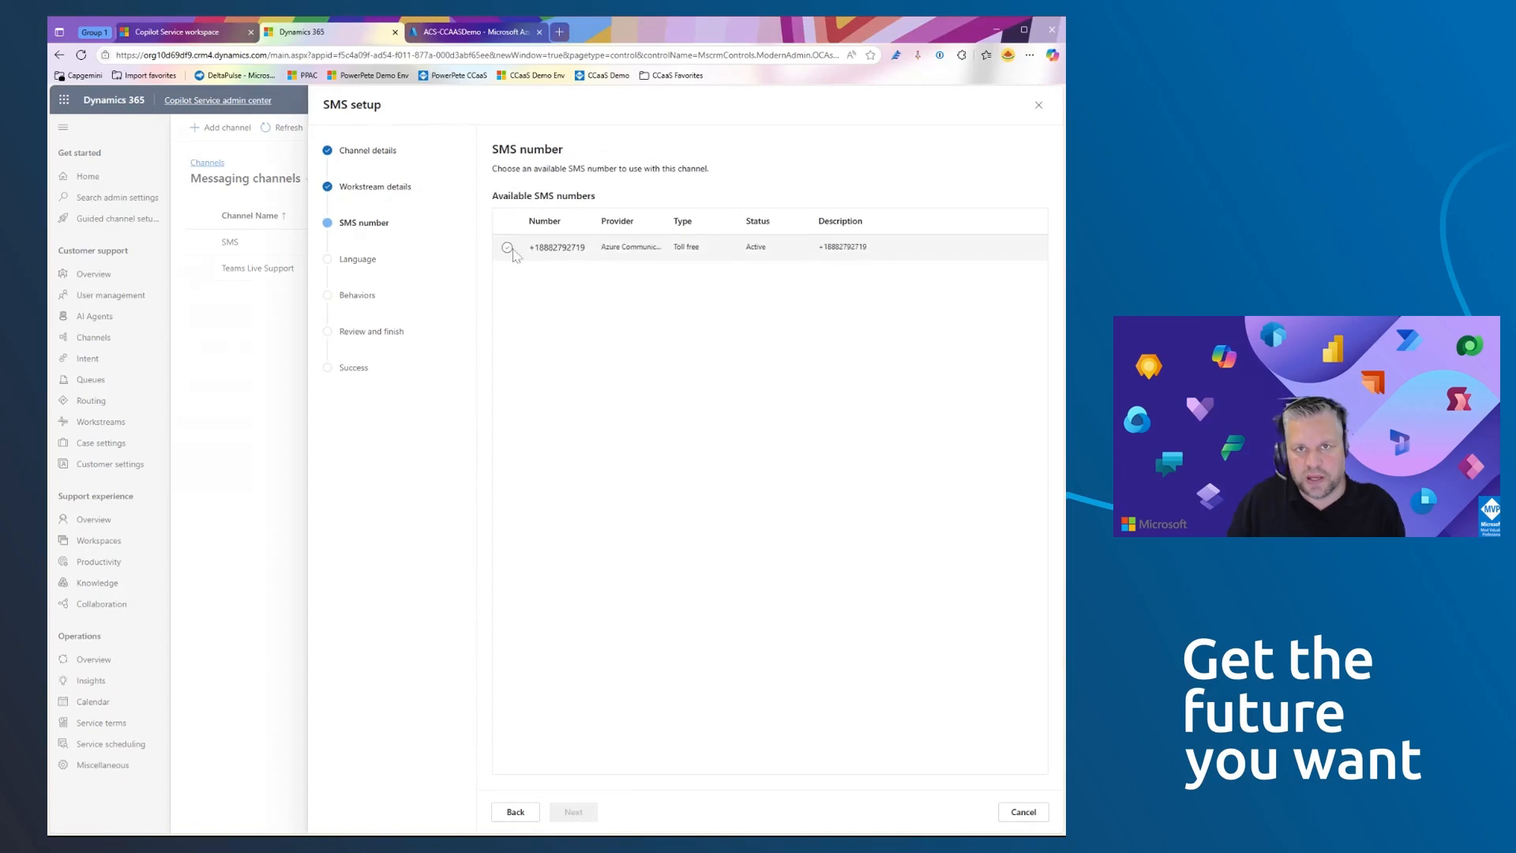
{"action": "left_click", "coordinate": [918, 251]}
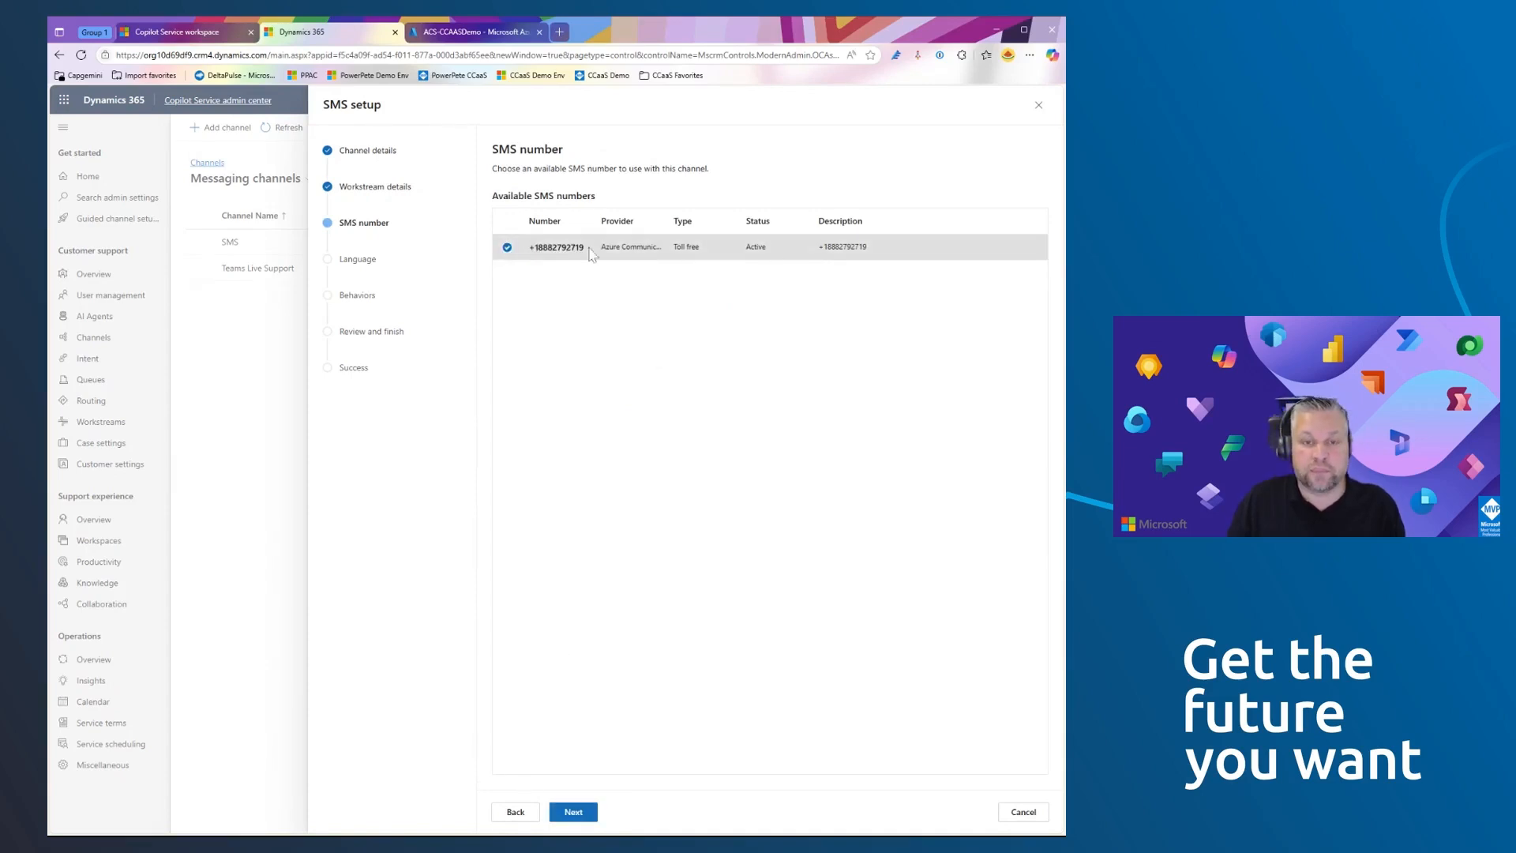
{"action": "left_click", "coordinate": [574, 813]}
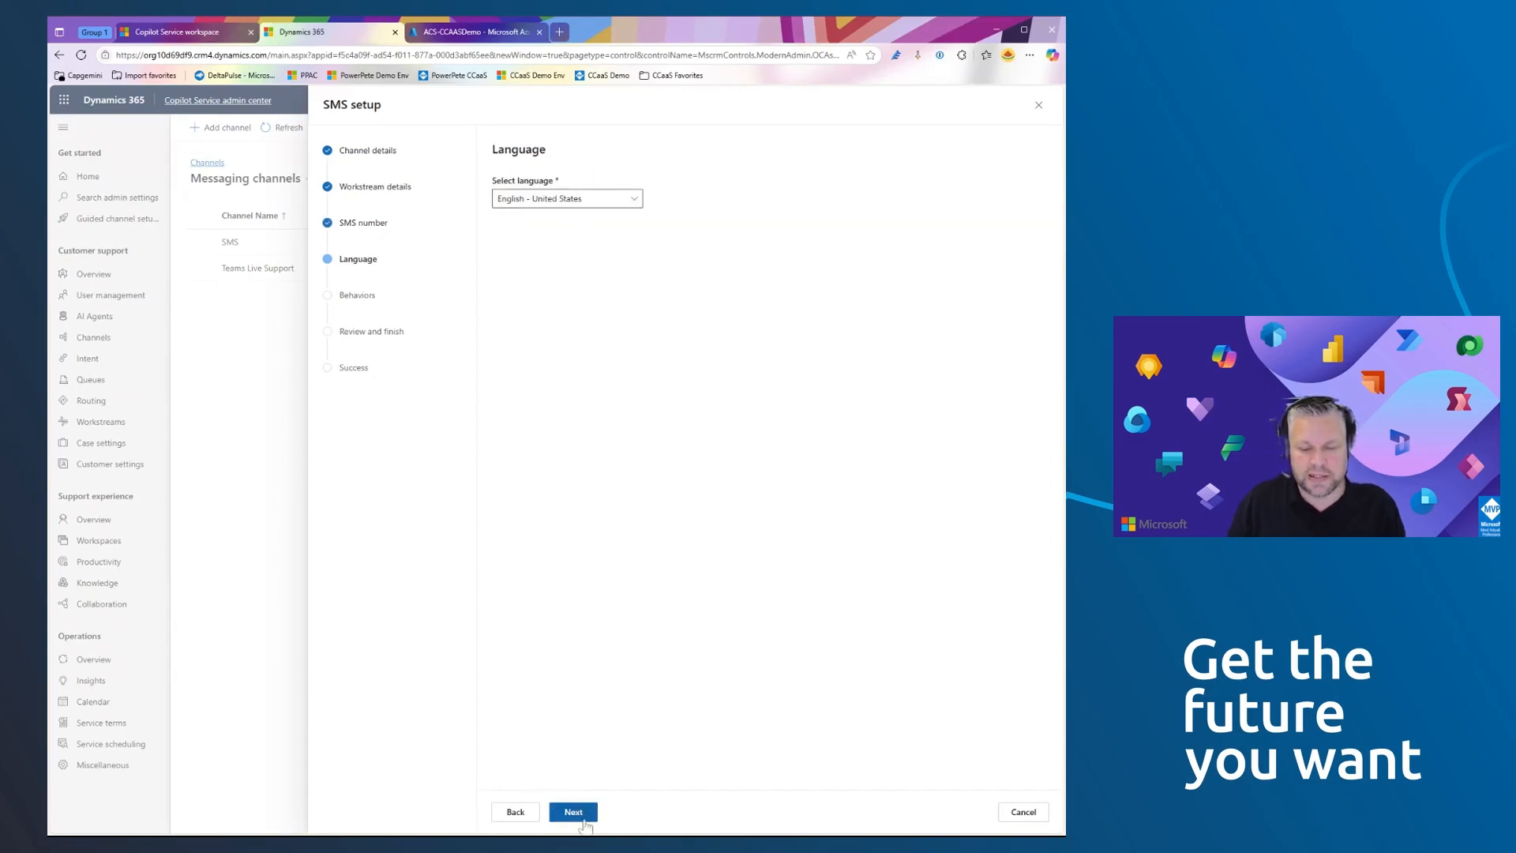
Keep English - United States as the language and the default behaviors, and create the SMS channel.
{"action": "left_click", "coordinate": [582, 811]}
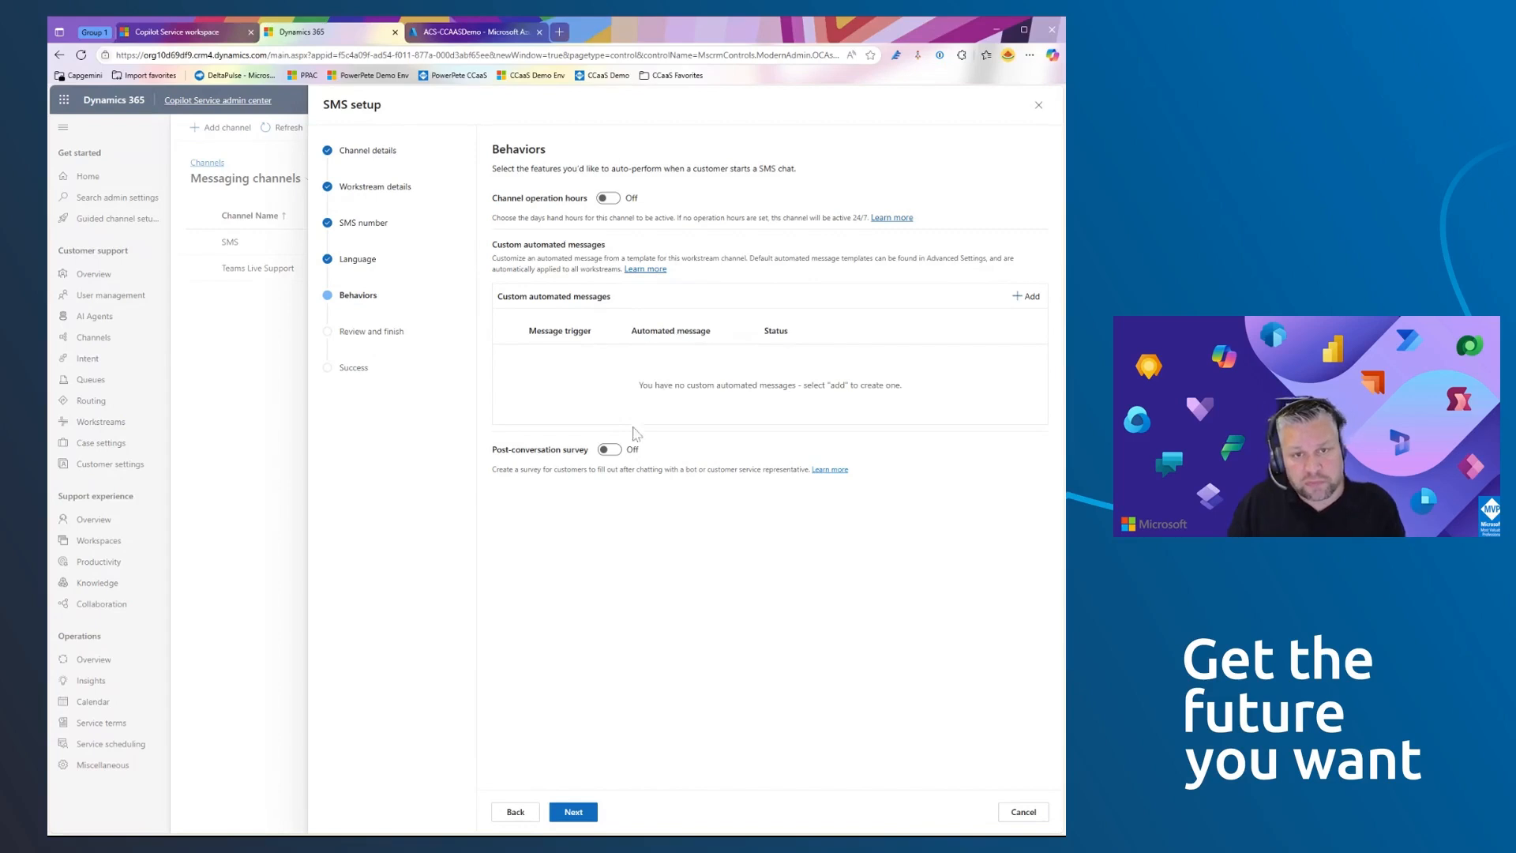
{"action": "left_click", "coordinate": [576, 813]}
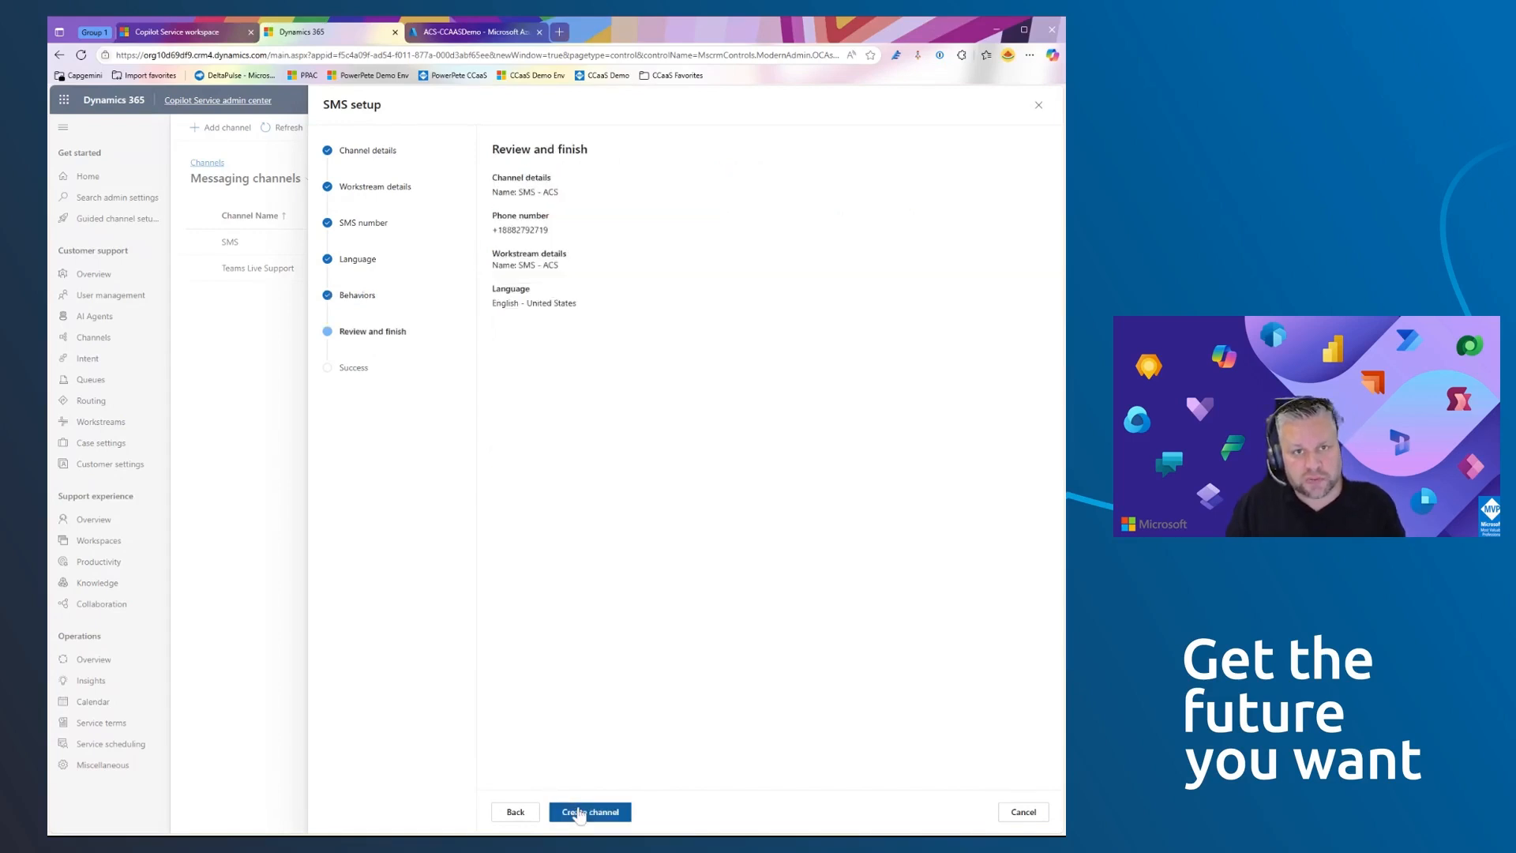
{"action": "left_click", "coordinate": [578, 813]}
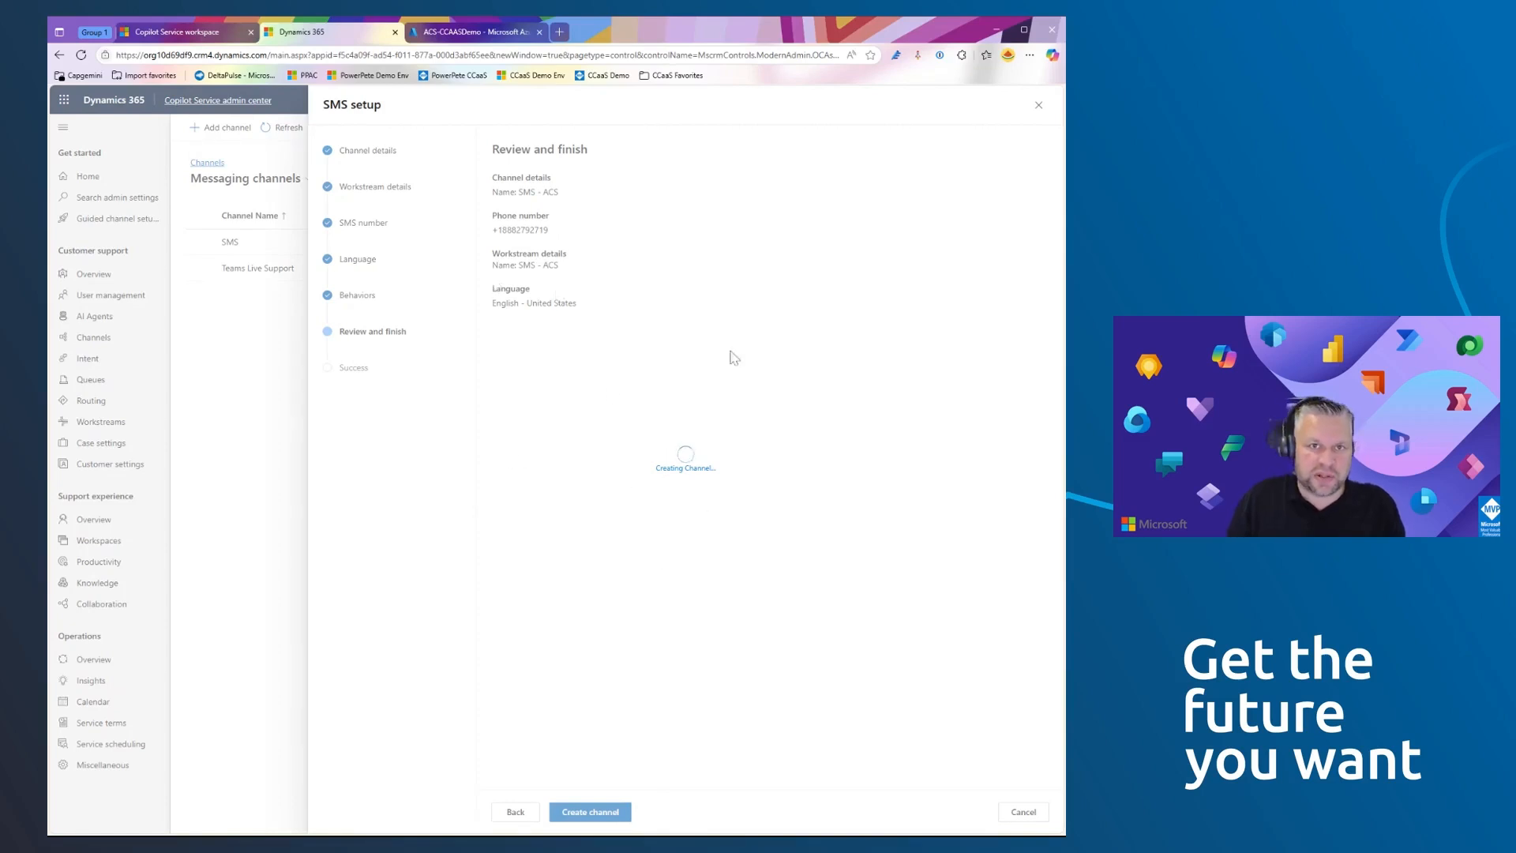
Switch to the Azure portal, refresh the ACS-CCAASDemo phone numbers and read the toll-free SMS verification notice.
{"action": "left_click", "coordinate": [467, 33]}
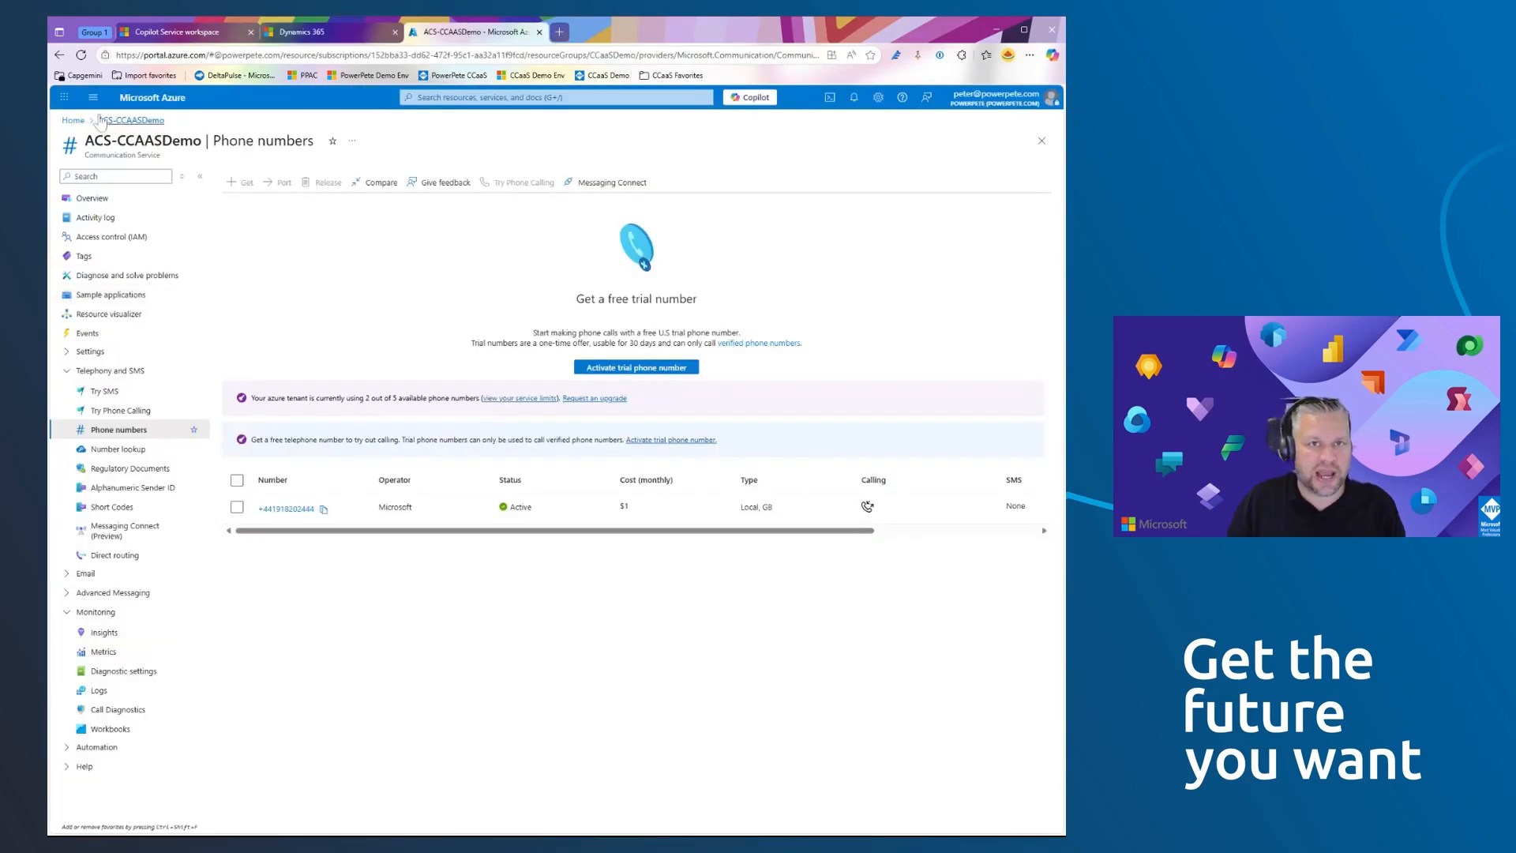
{"action": "left_click", "coordinate": [81, 55]}
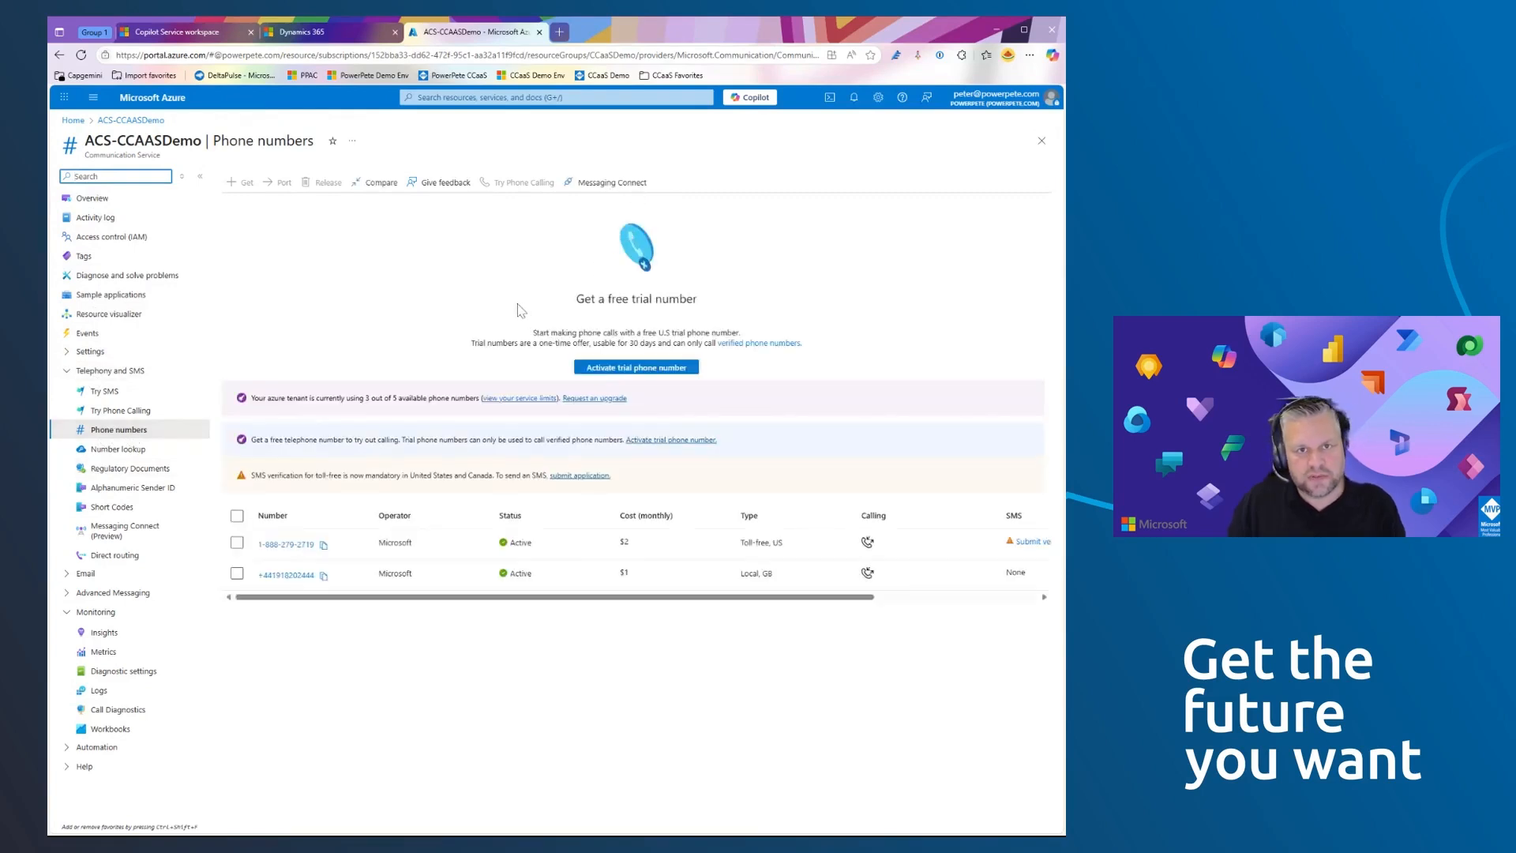
{"action": "left_click_drag", "start_coordinate": [250, 476], "coordinate": [509, 485]}
{"action": "left_click", "coordinate": [526, 488]}
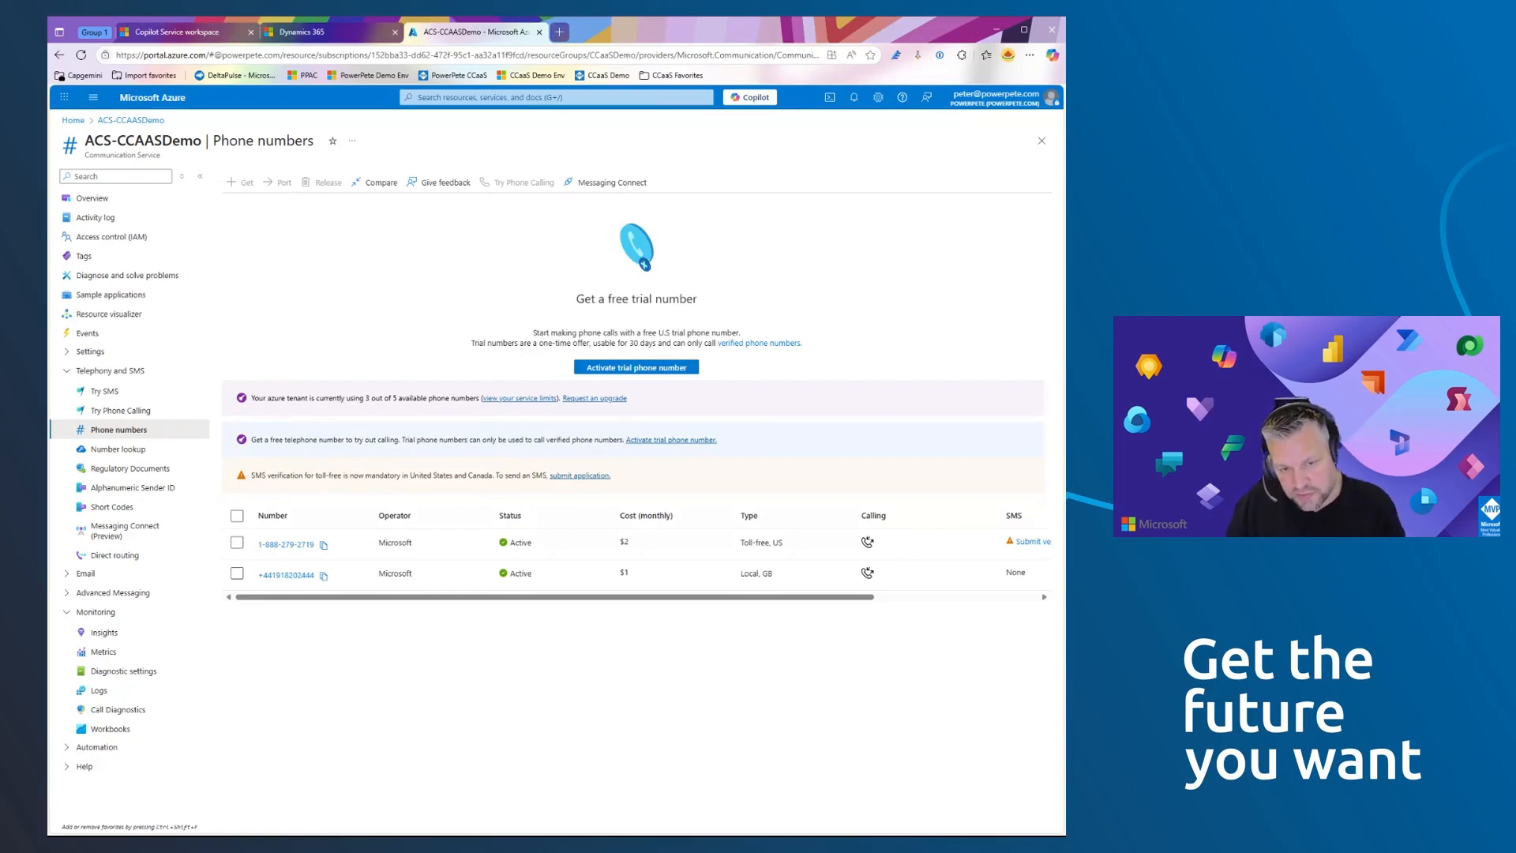
Start a regulatory documents application for toll-free SMS verification and associate the purchased toll-free number with it.
{"action": "left_click", "coordinate": [581, 476]}
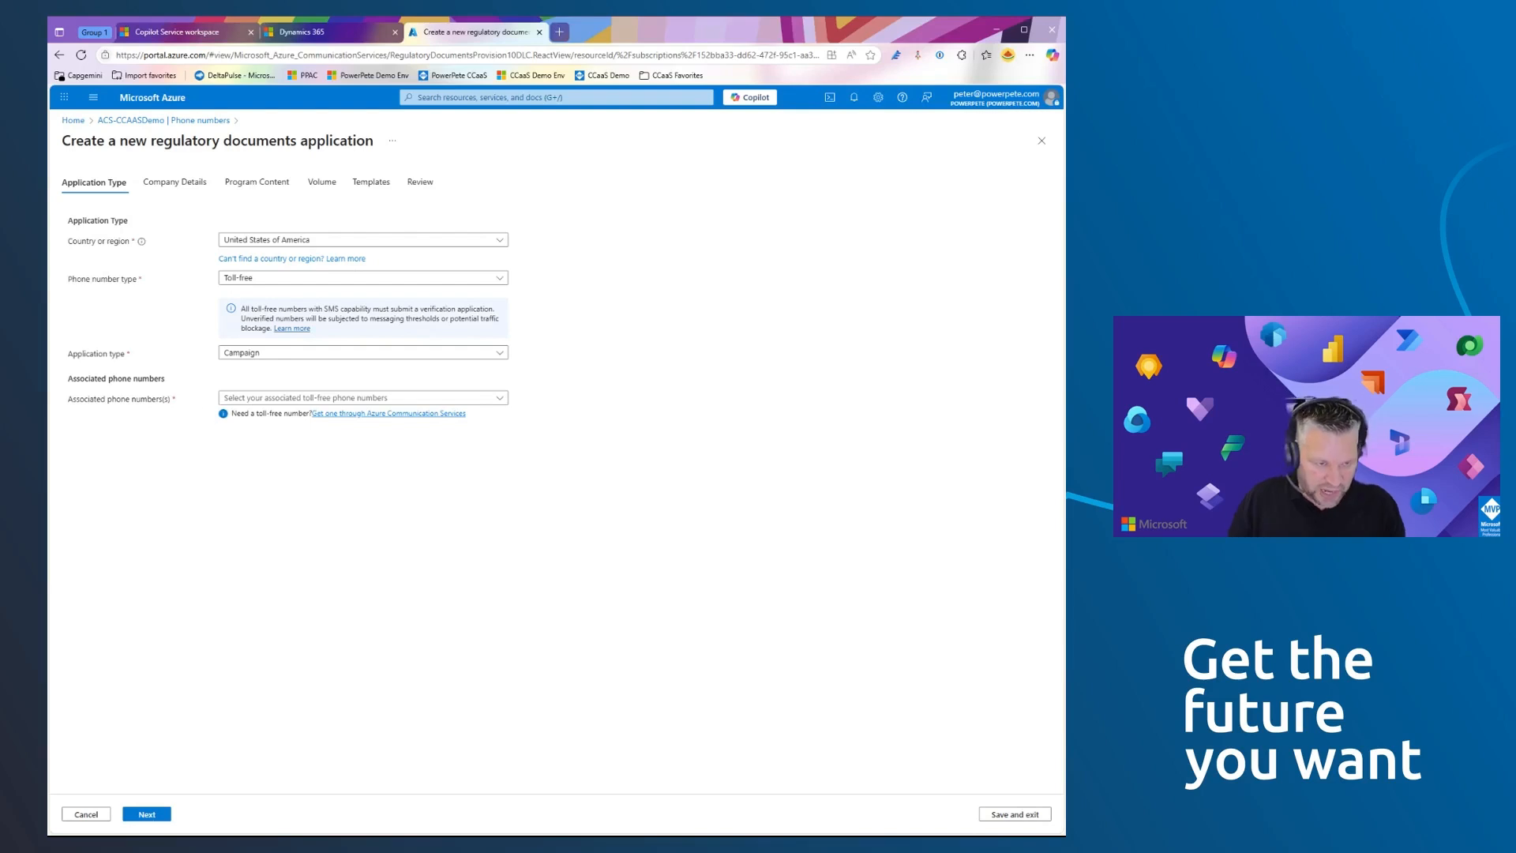
{"action": "left_click", "coordinate": [282, 399]}
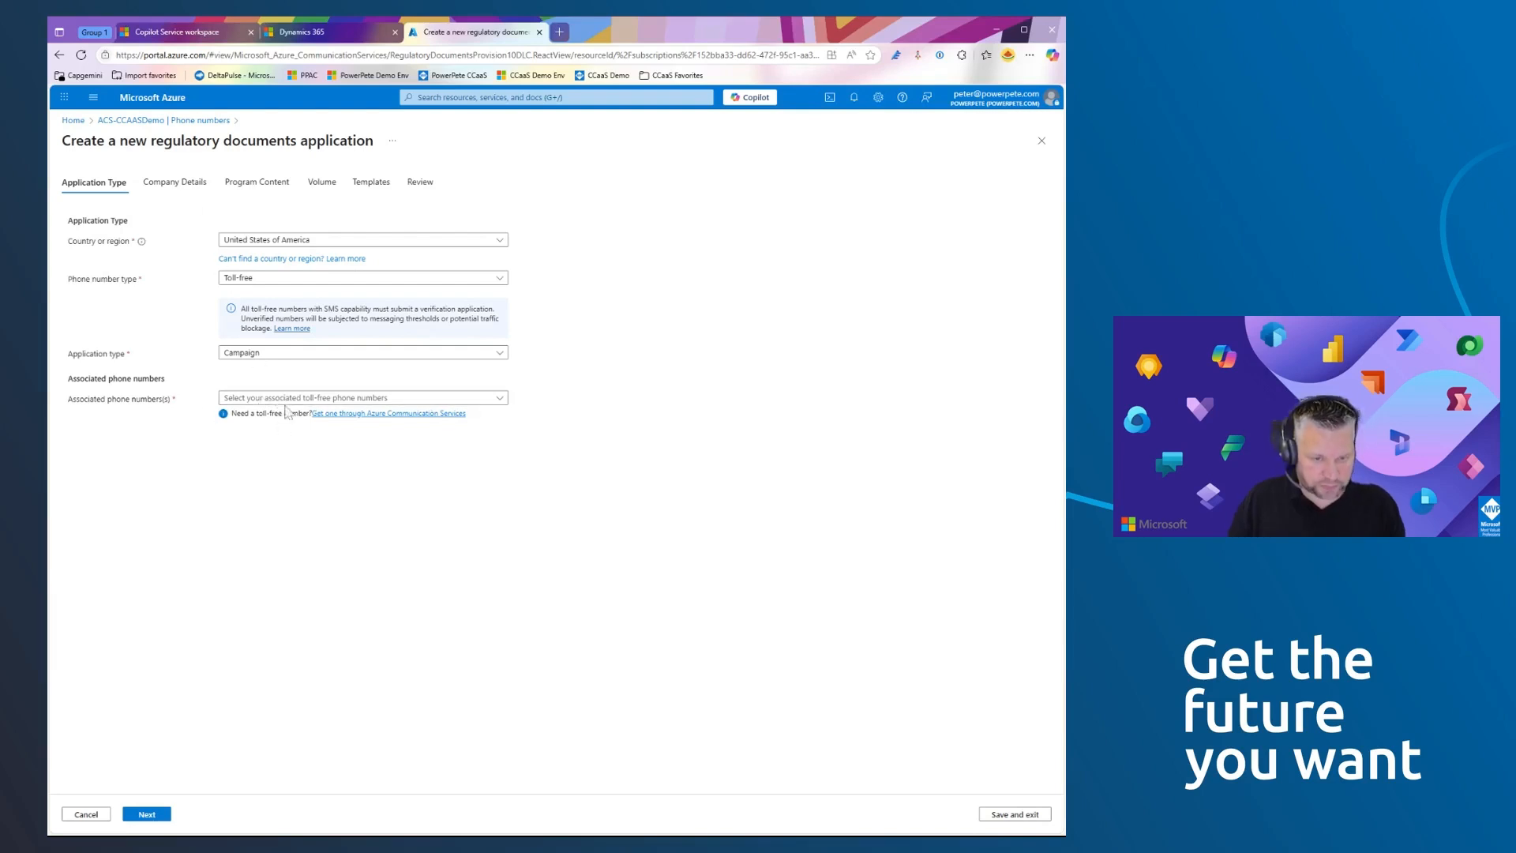
{"action": "left_click", "coordinate": [229, 470]}
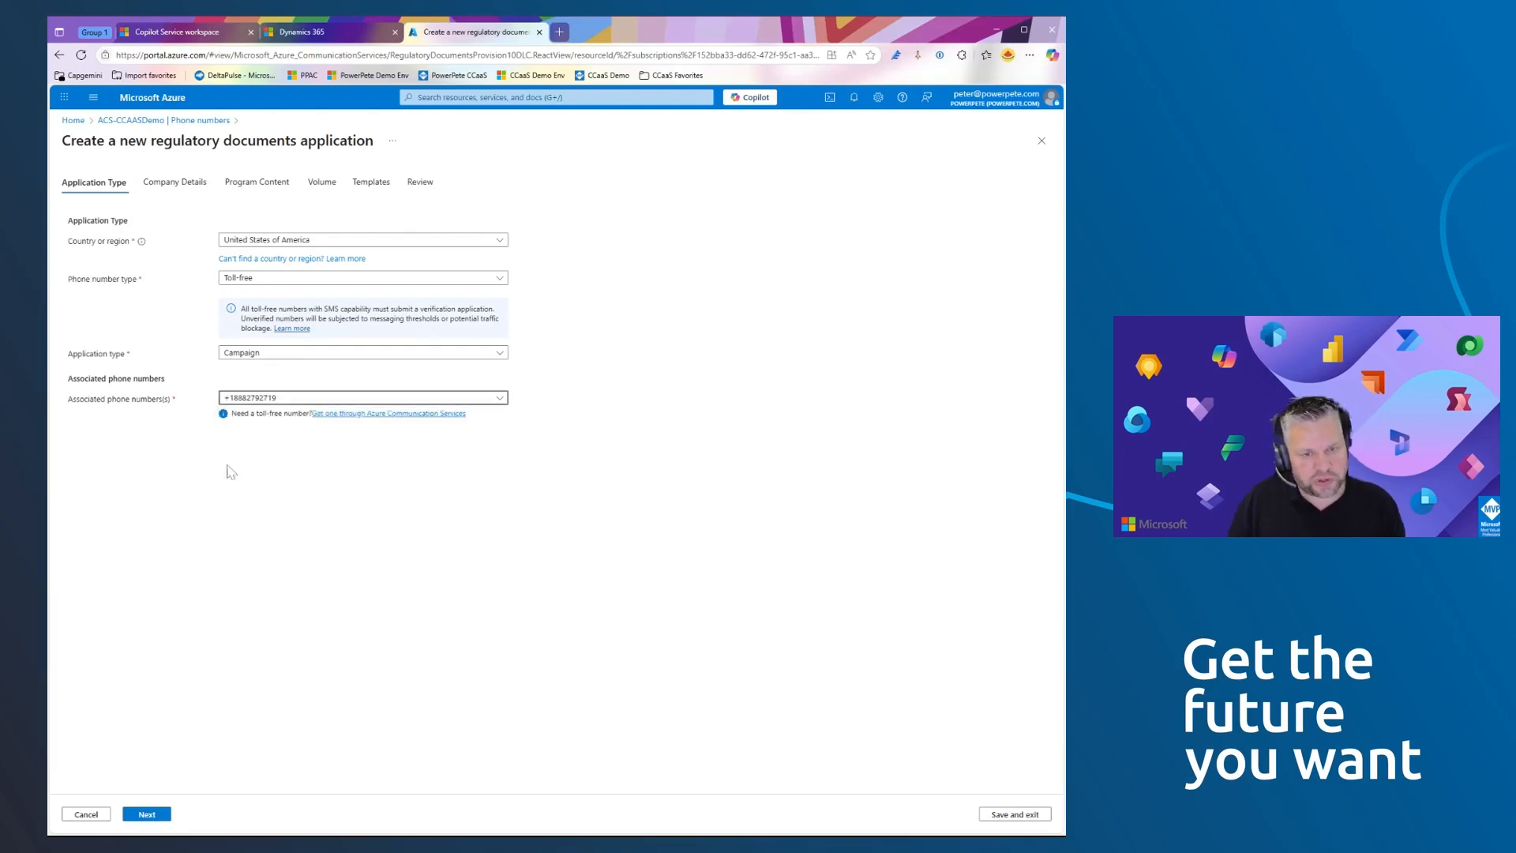
Look through the application's company details, program content, volume and message template requirements.
{"action": "left_click", "coordinate": [169, 186]}
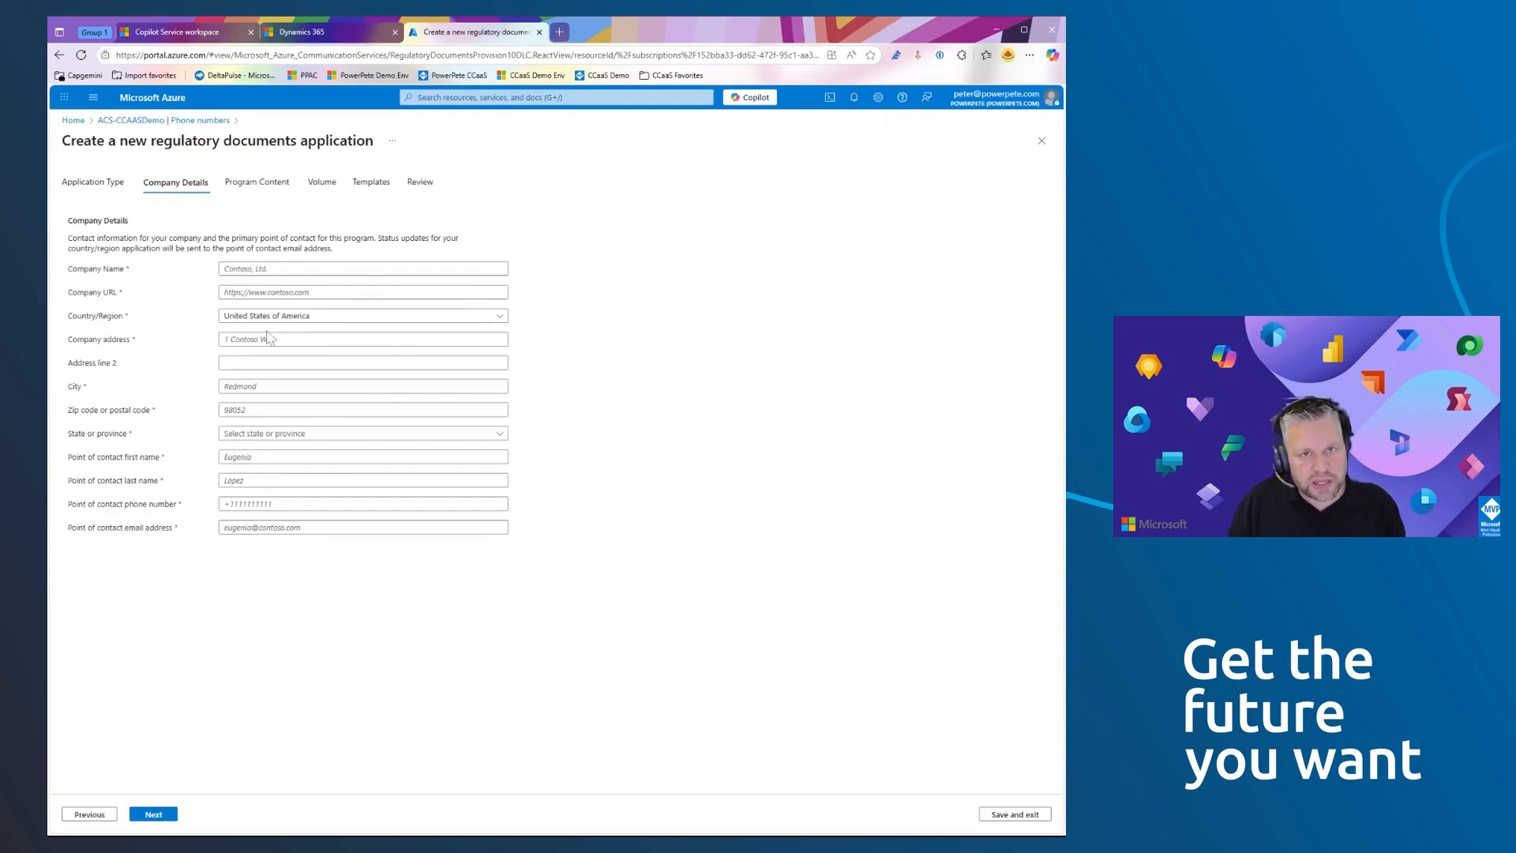
{"action": "left_click", "coordinate": [263, 186]}
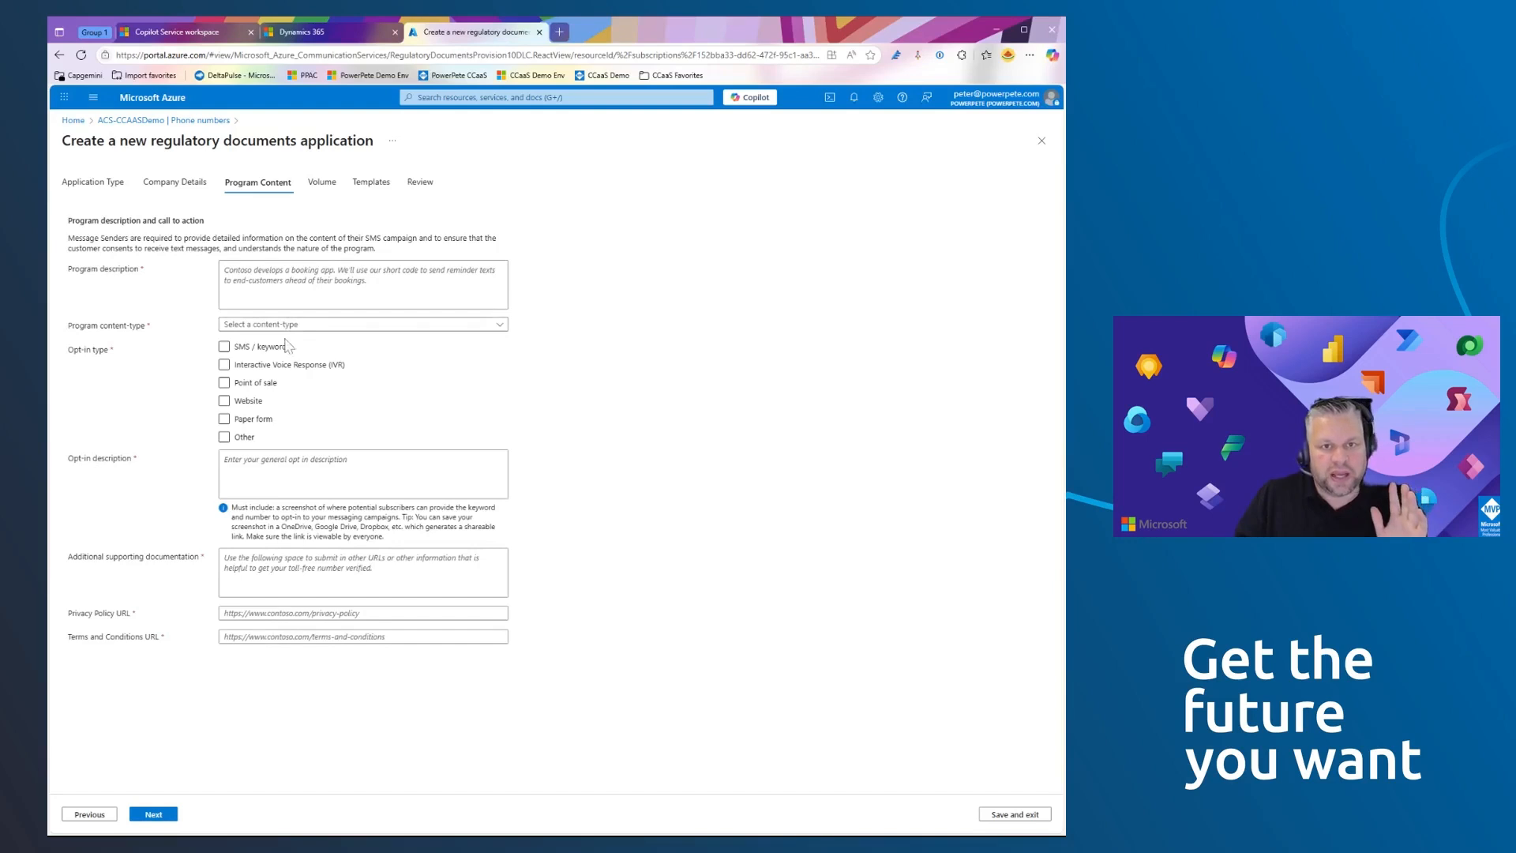
{"action": "left_click", "coordinate": [322, 182]}
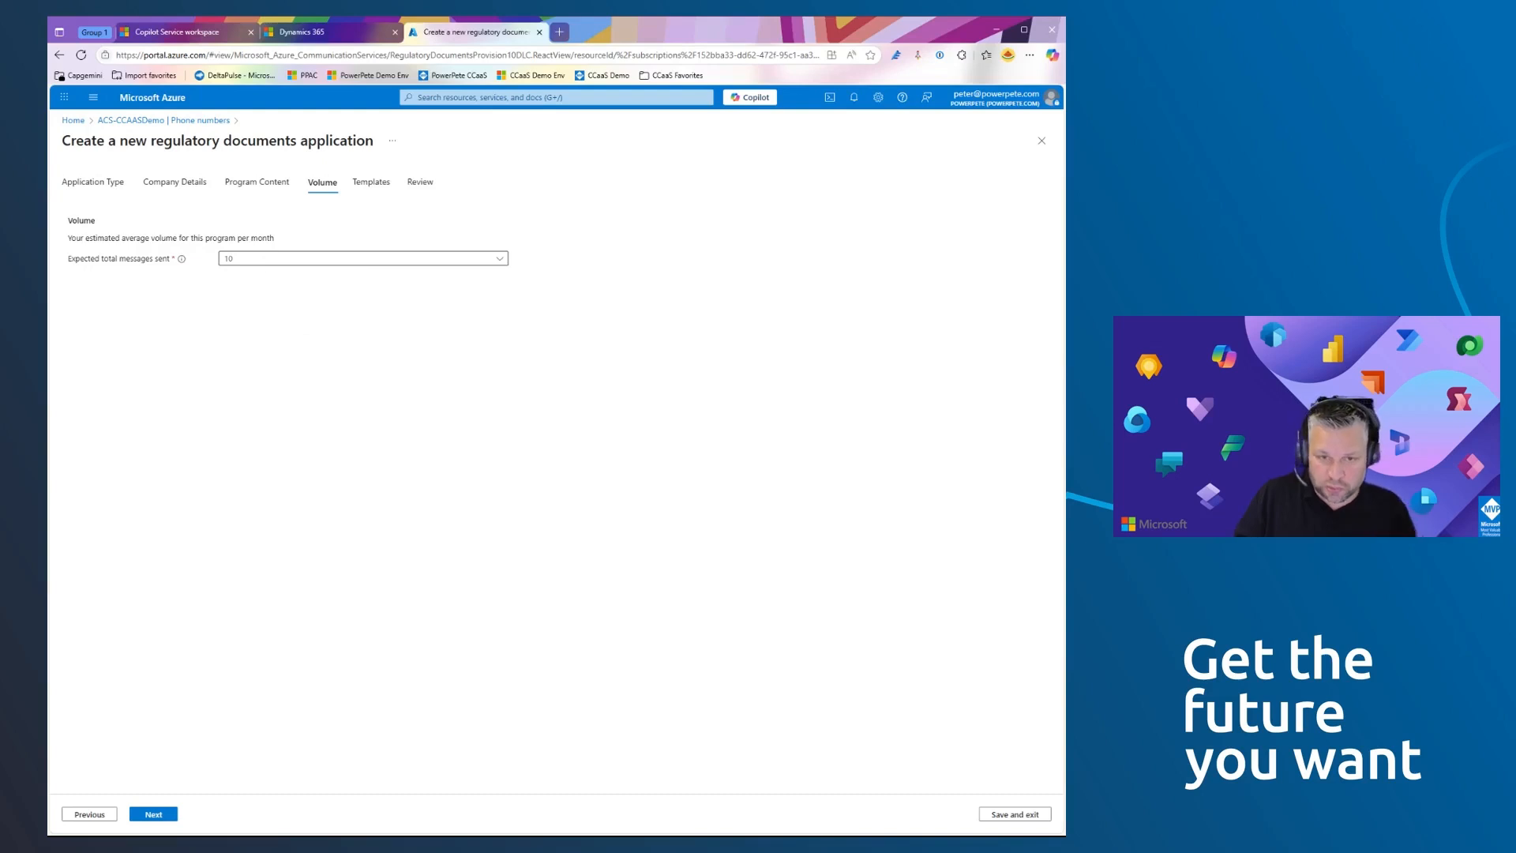
{"action": "left_click", "coordinate": [383, 183]}
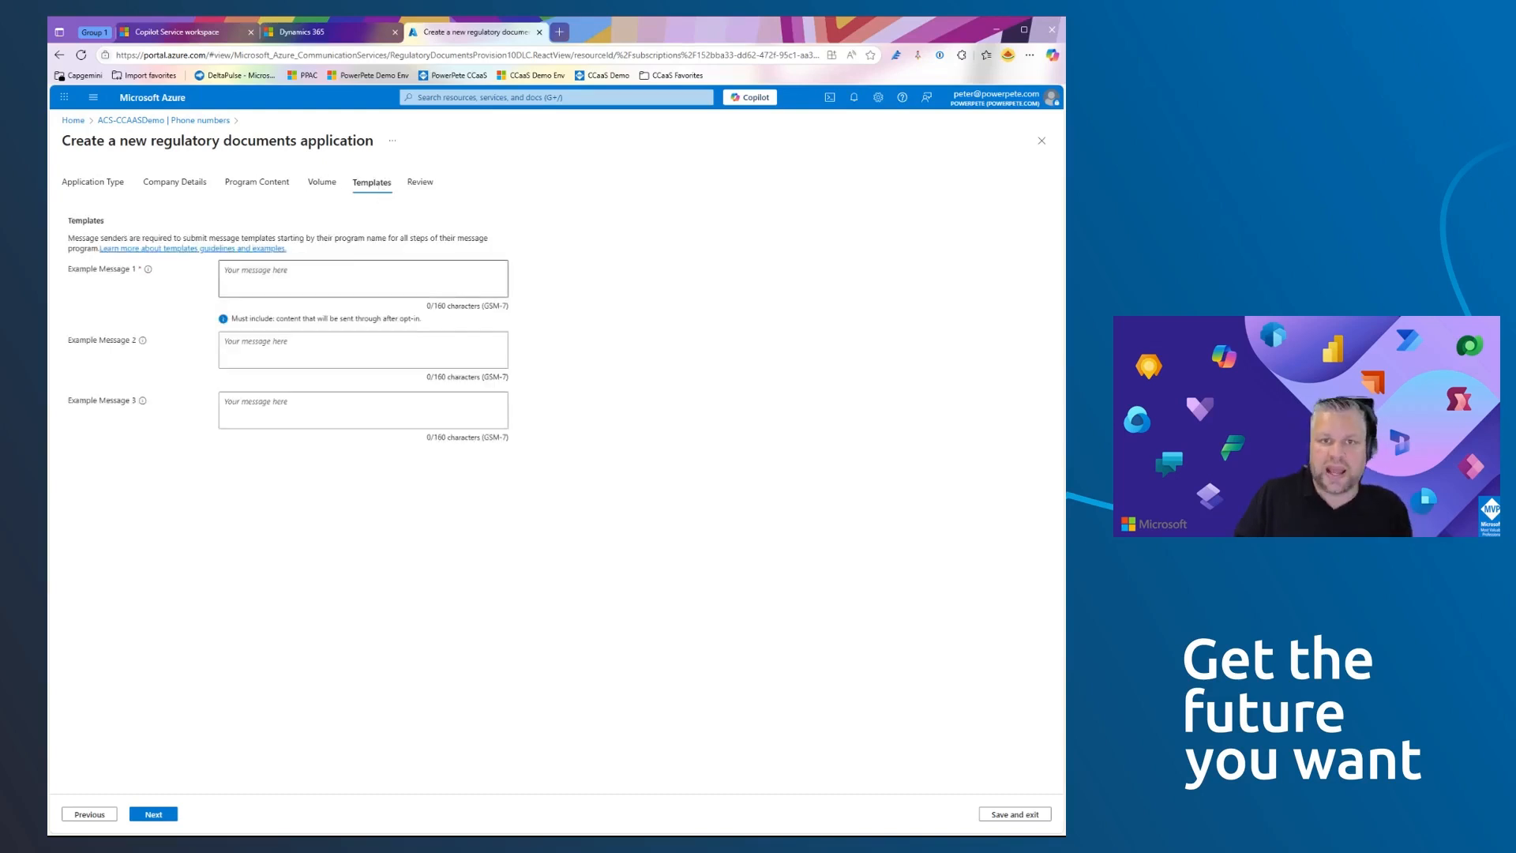
{"action": "left_click", "coordinate": [339, 399]}
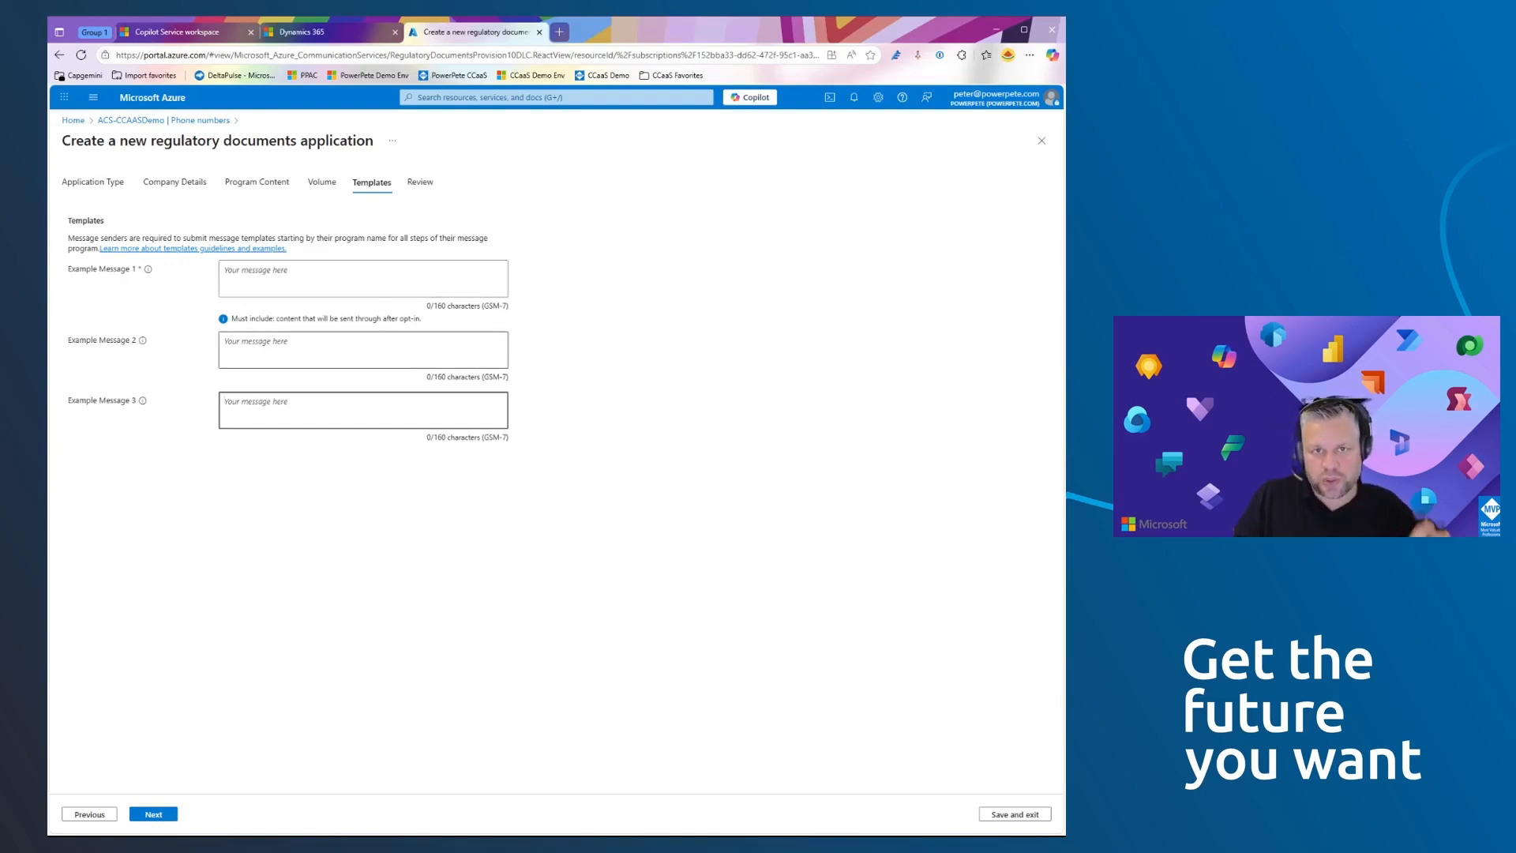
Open the application's review and read the notice about how long toll-free verification takes.
{"action": "left_click", "coordinate": [425, 192]}
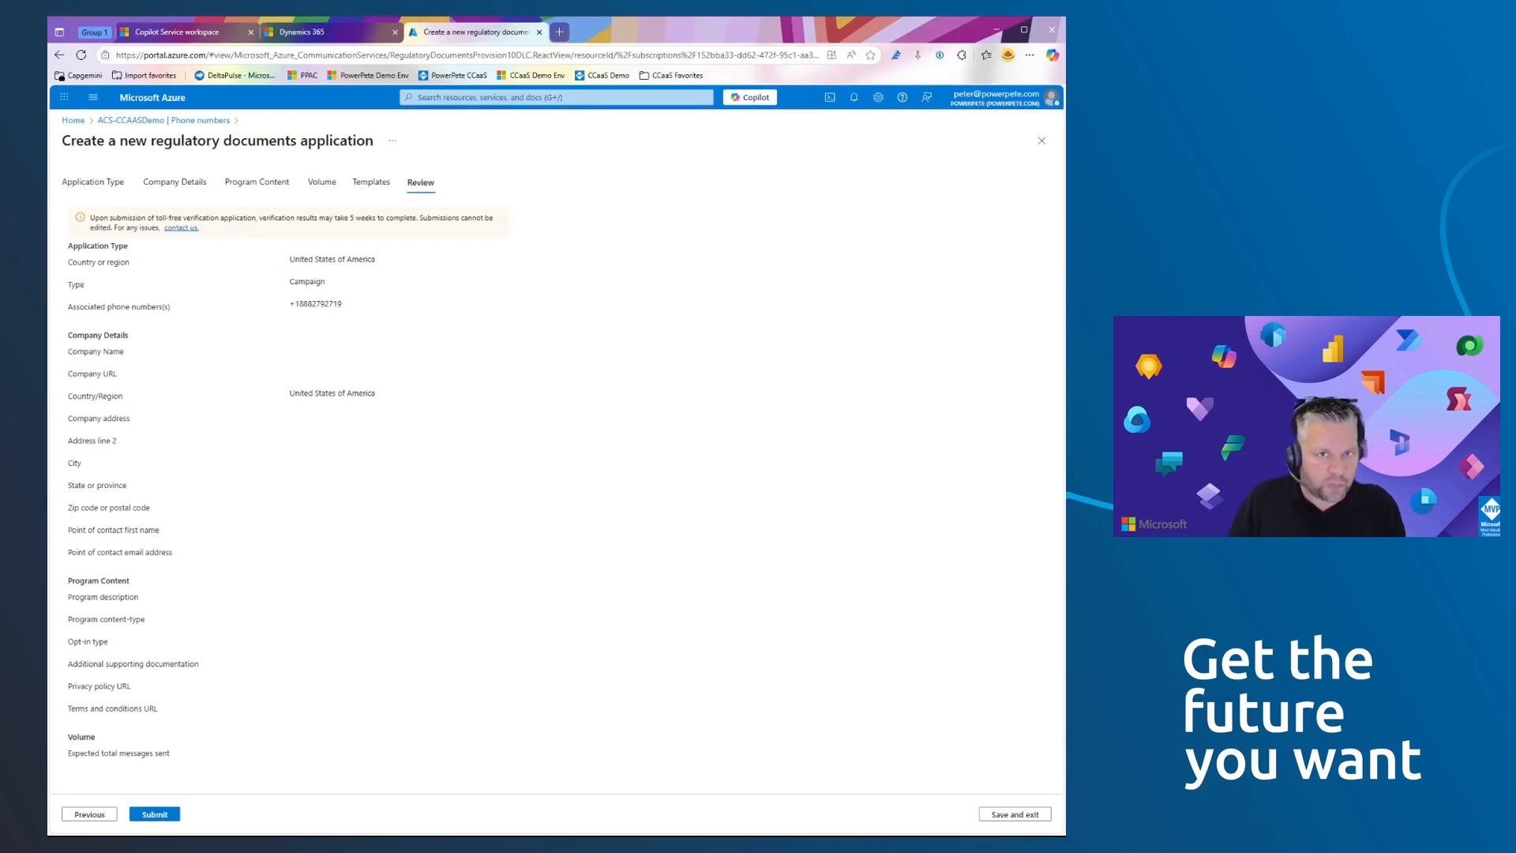
{"action": "left_click_drag", "start_coordinate": [220, 218], "coordinate": [298, 218]}
{"action": "left_click", "coordinate": [351, 218]}
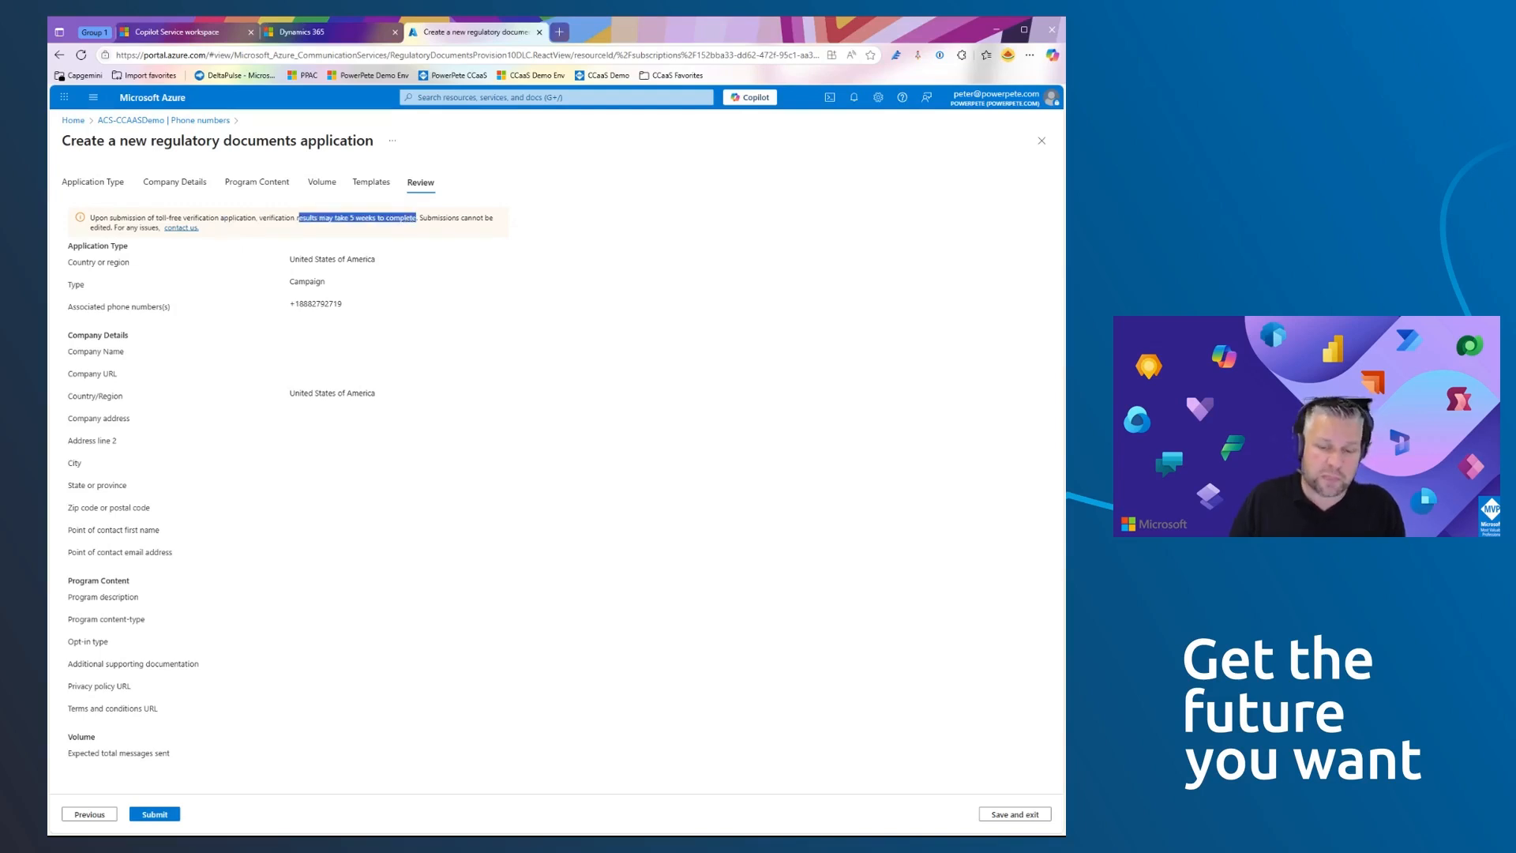
{"action": "left_click", "coordinate": [322, 318]}
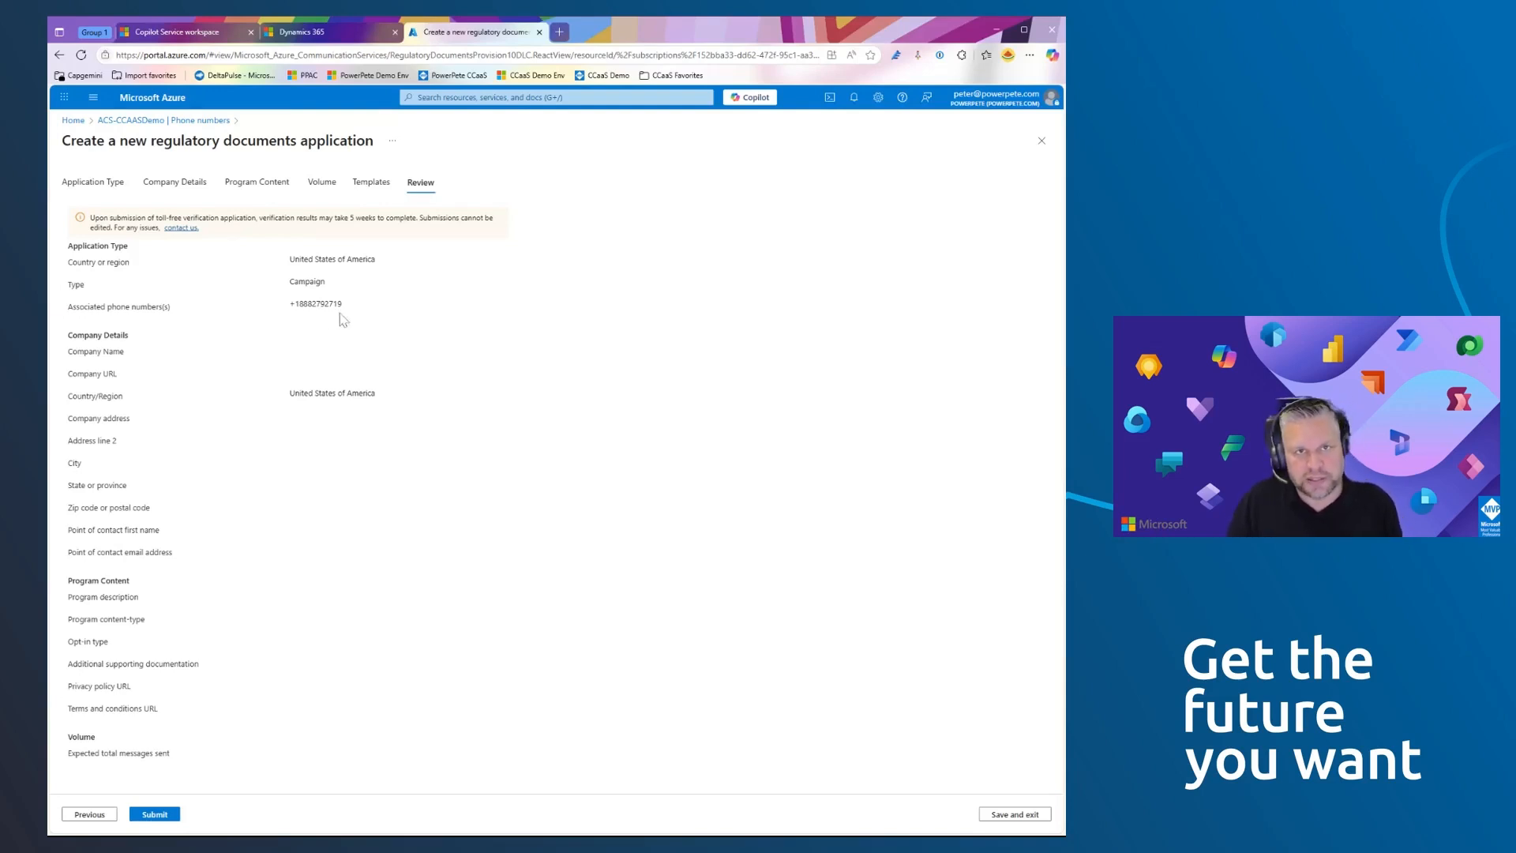
Return to the SMS setup in the Copilot Service admin center and open the new channel's workstream.
{"action": "left_click", "coordinate": [346, 36]}
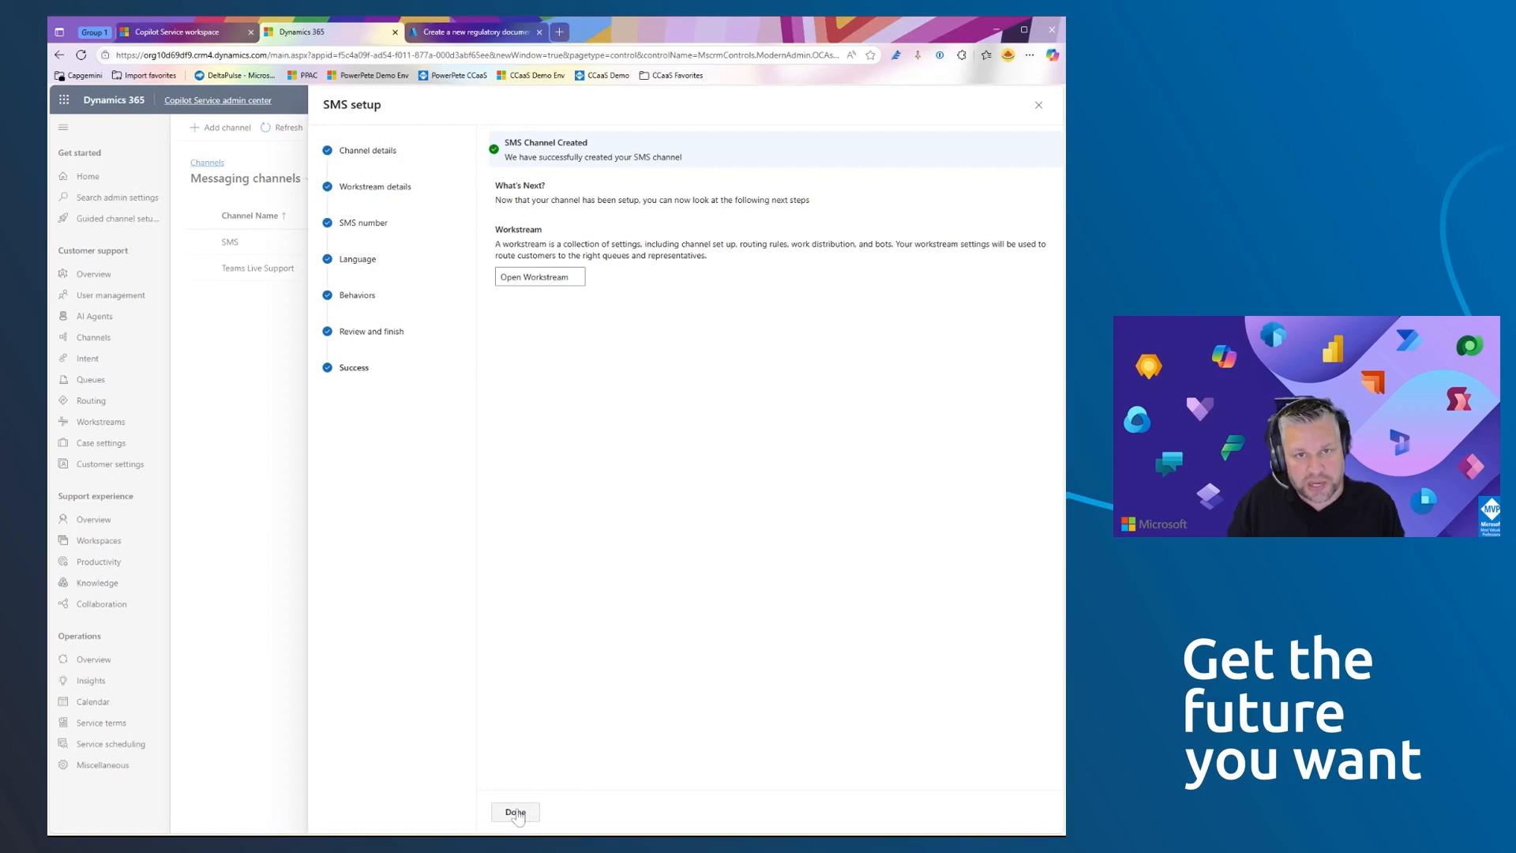
{"action": "left_click", "coordinate": [542, 280]}
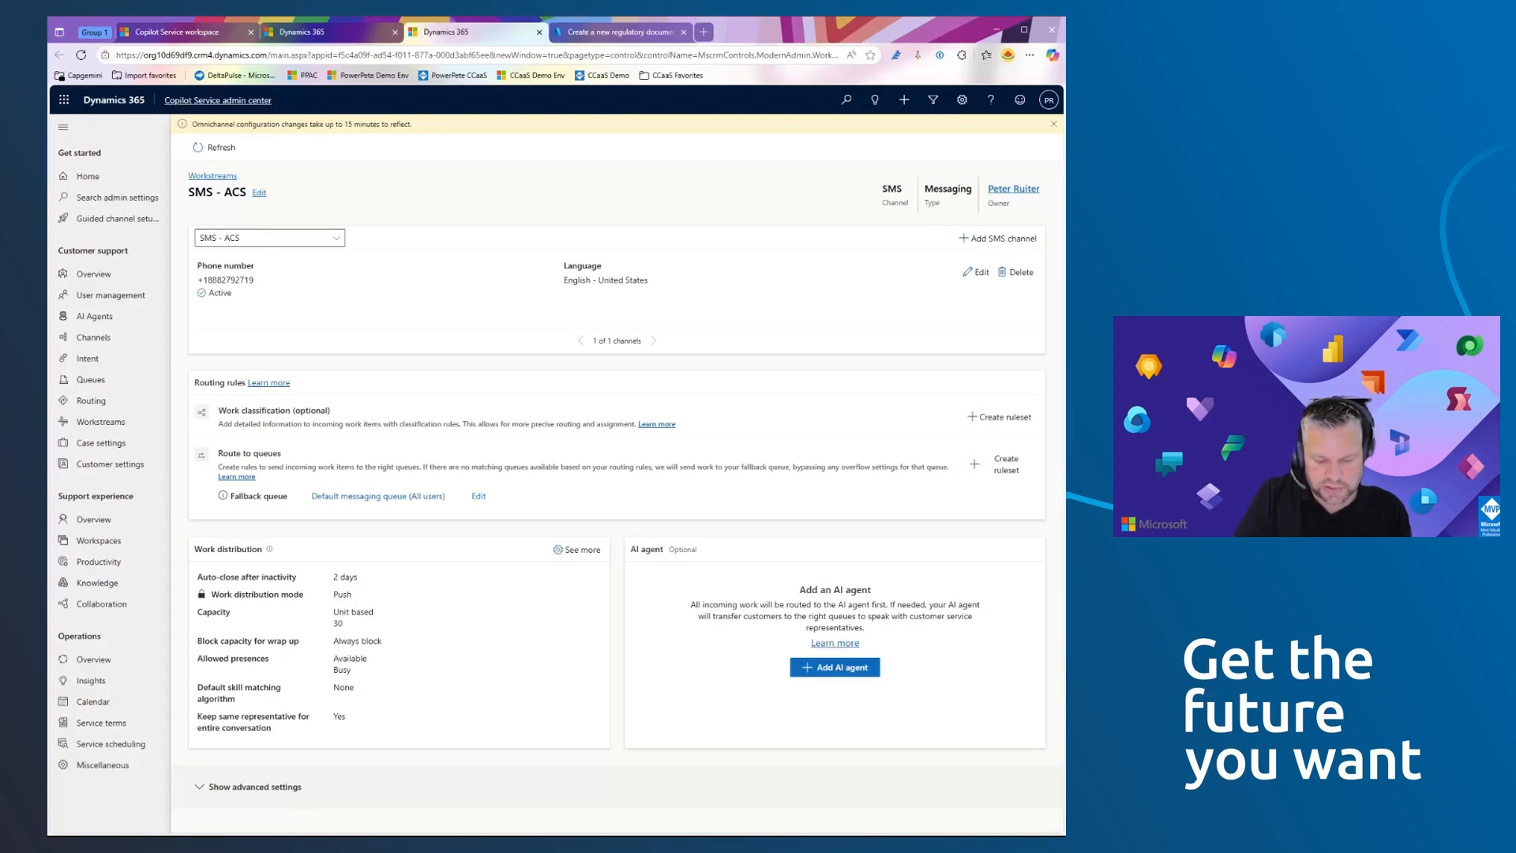
Switch to the Copilot Service workspace and set the representative's presence to available.
{"action": "left_click", "coordinate": [202, 34]}
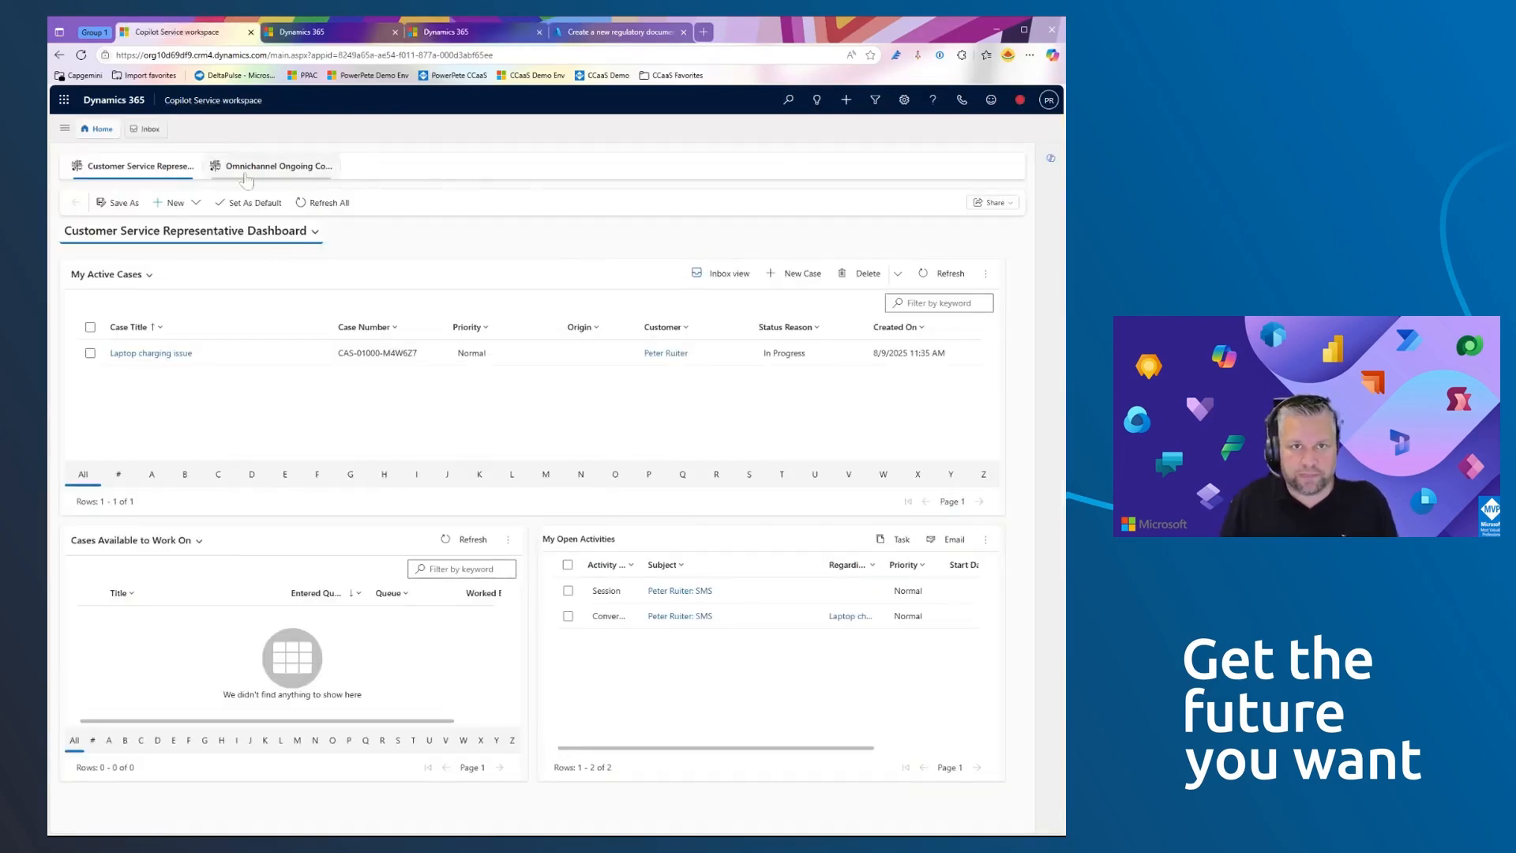
{"action": "left_click", "coordinate": [1019, 99]}
{"action": "left_click", "coordinate": [1005, 128]}
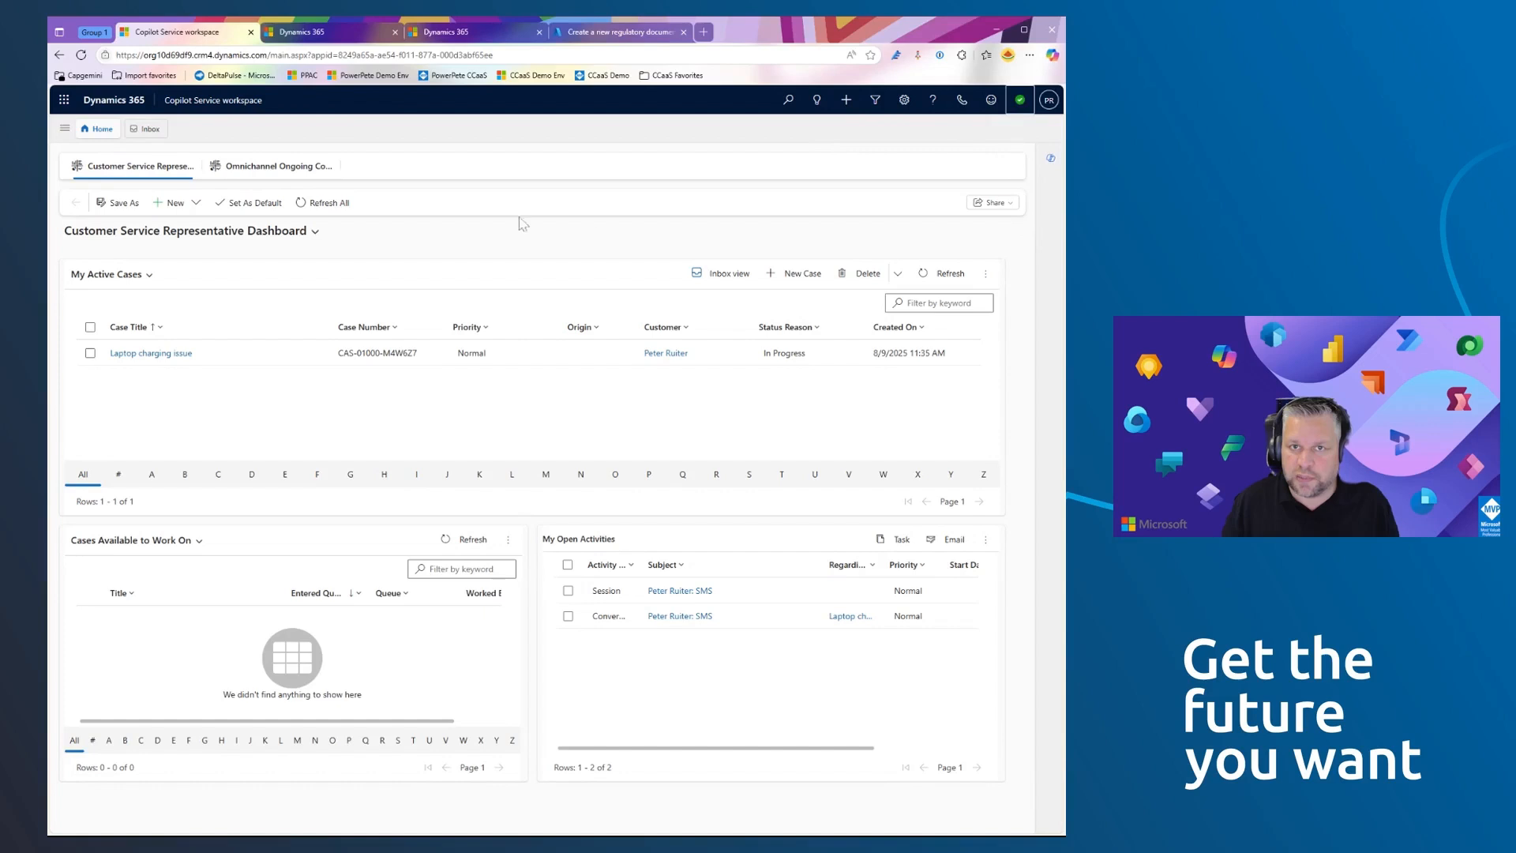
Accept the incoming SMS request from the inbox, and open its conversation to read the customer's message.
{"action": "left_click", "coordinate": [150, 128]}
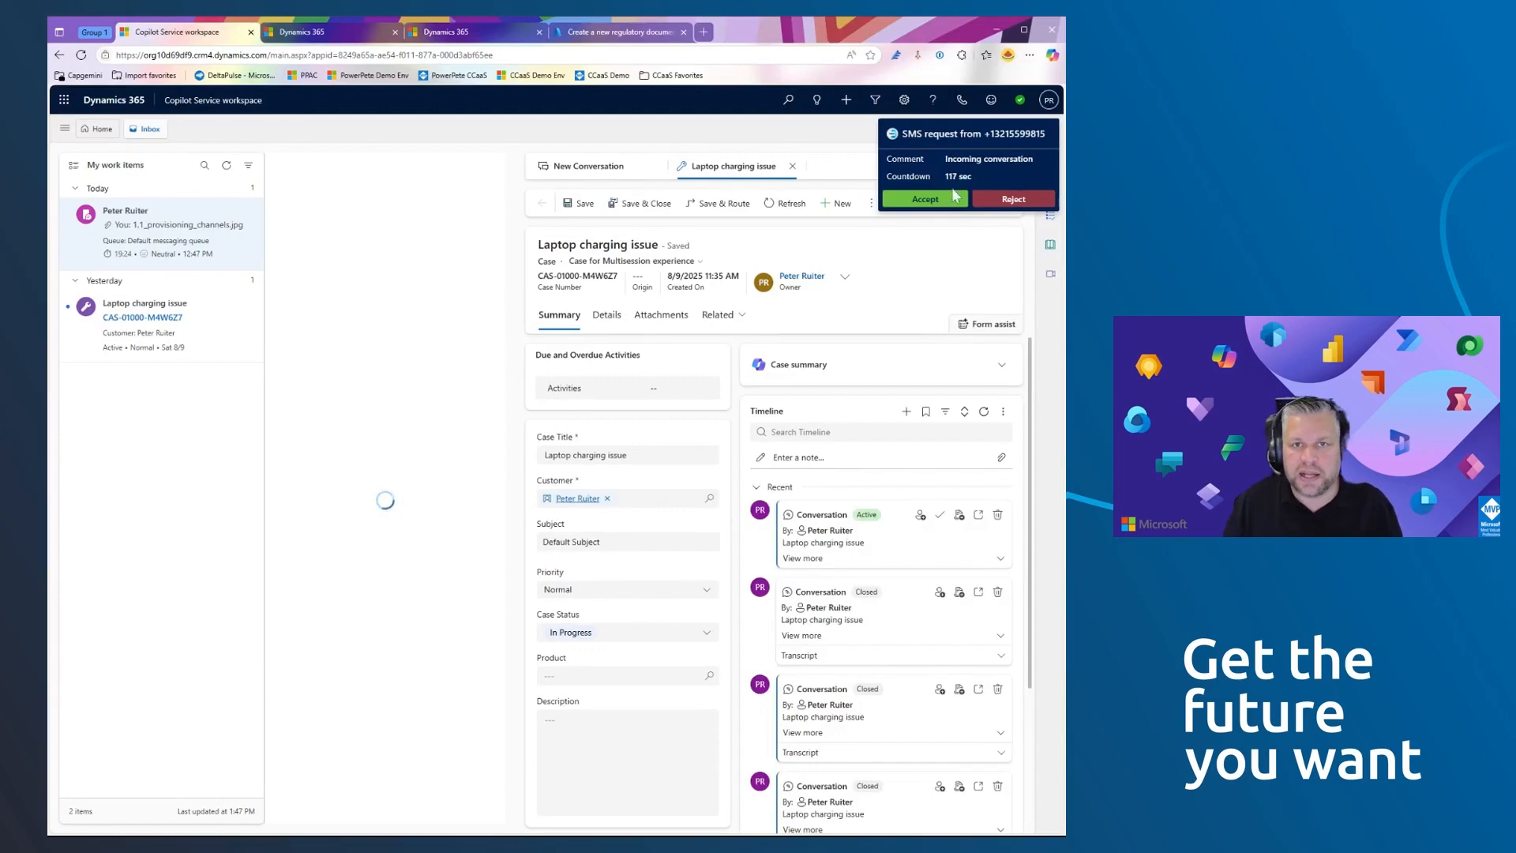
{"action": "left_click", "coordinate": [930, 201]}
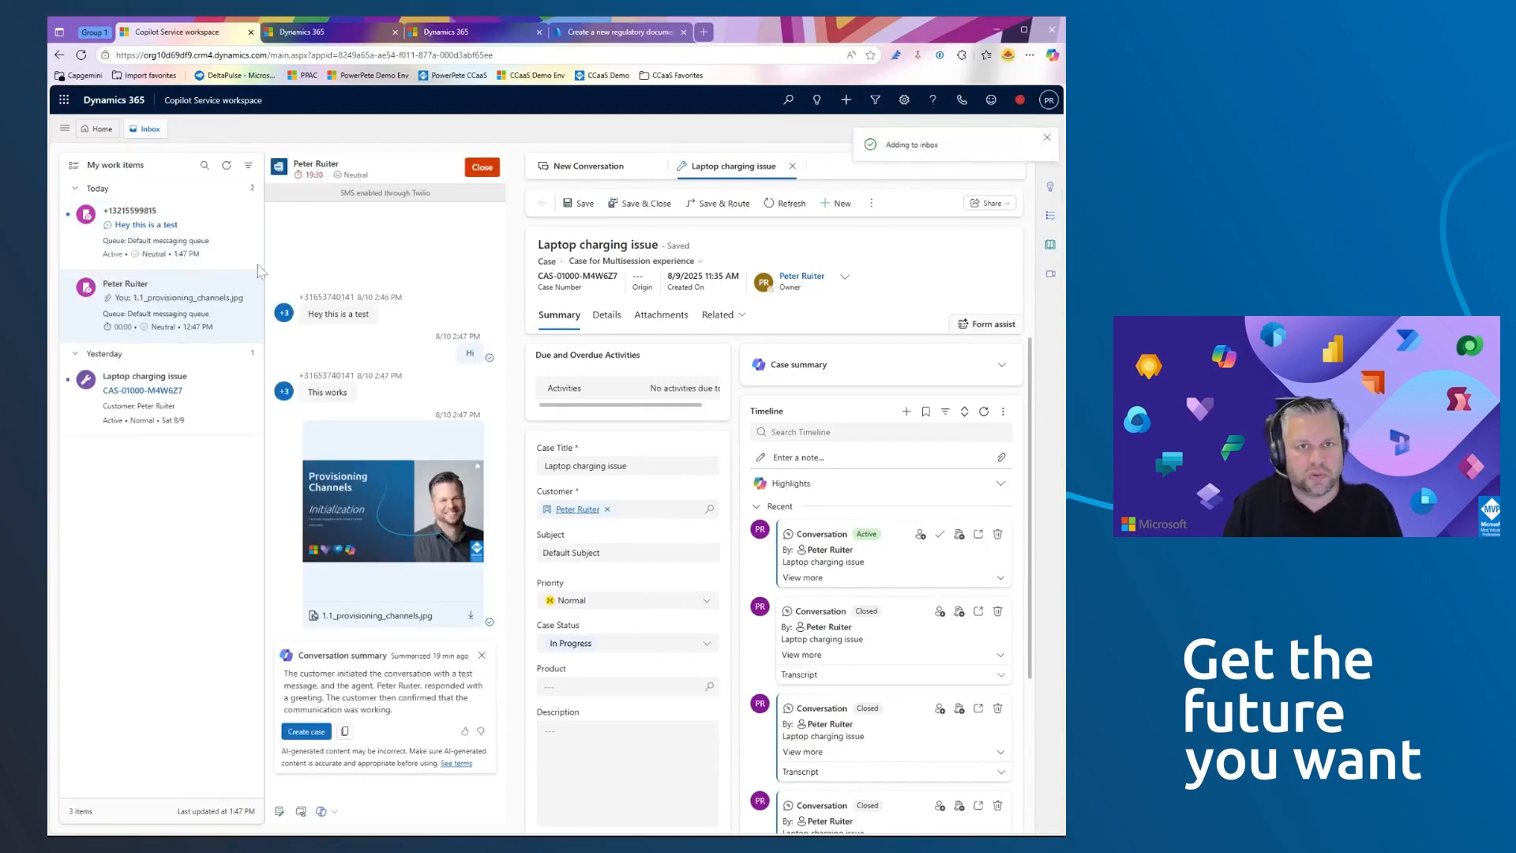
{"action": "left_click", "coordinate": [192, 241]}
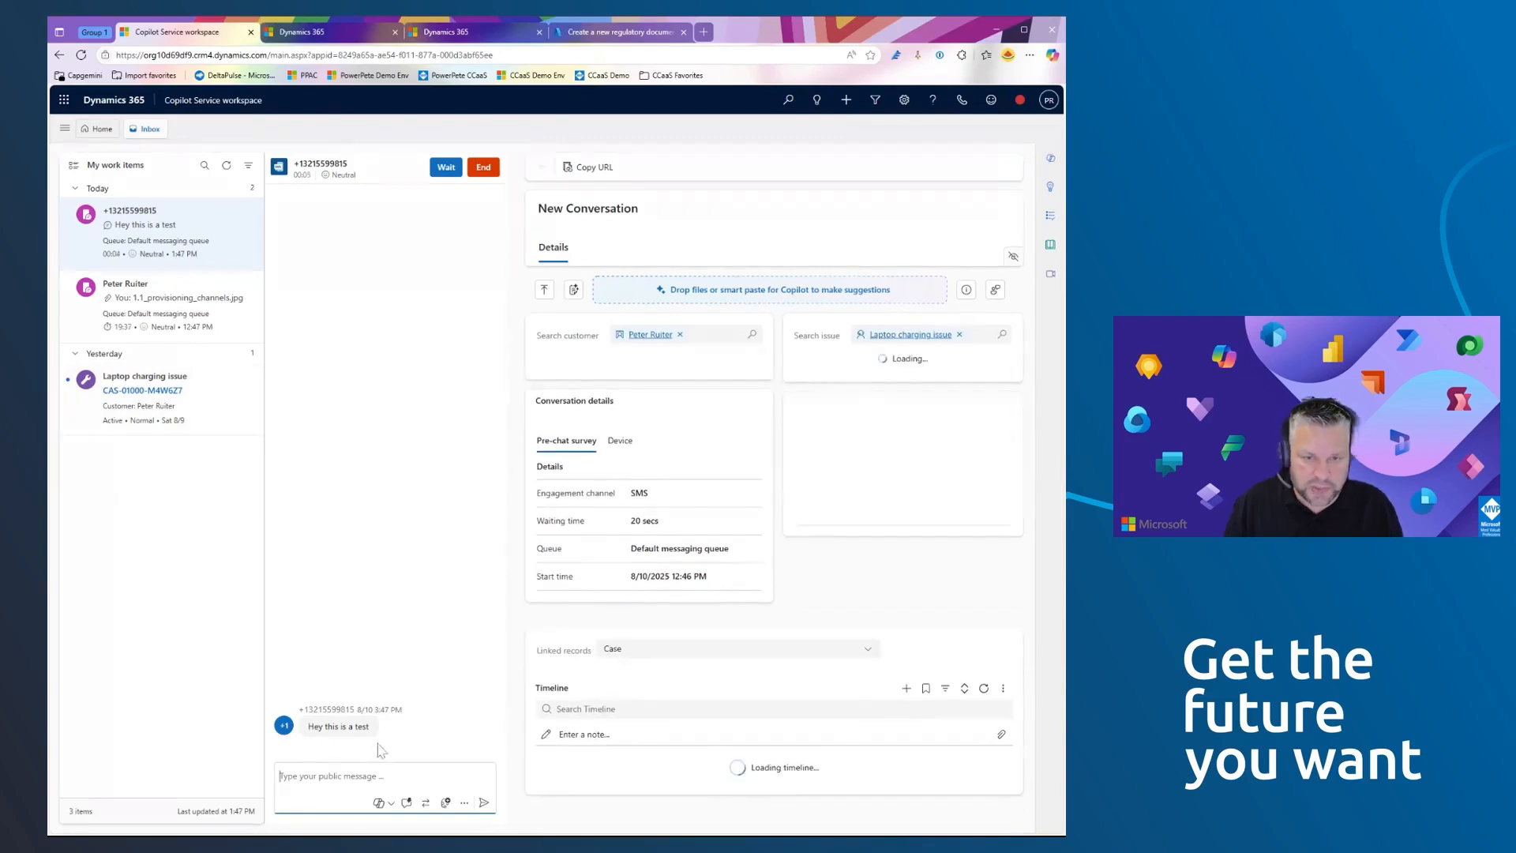
{"action": "left_click_drag", "start_coordinate": [376, 726], "coordinate": [300, 727]}
{"action": "left_click", "coordinate": [319, 581]}
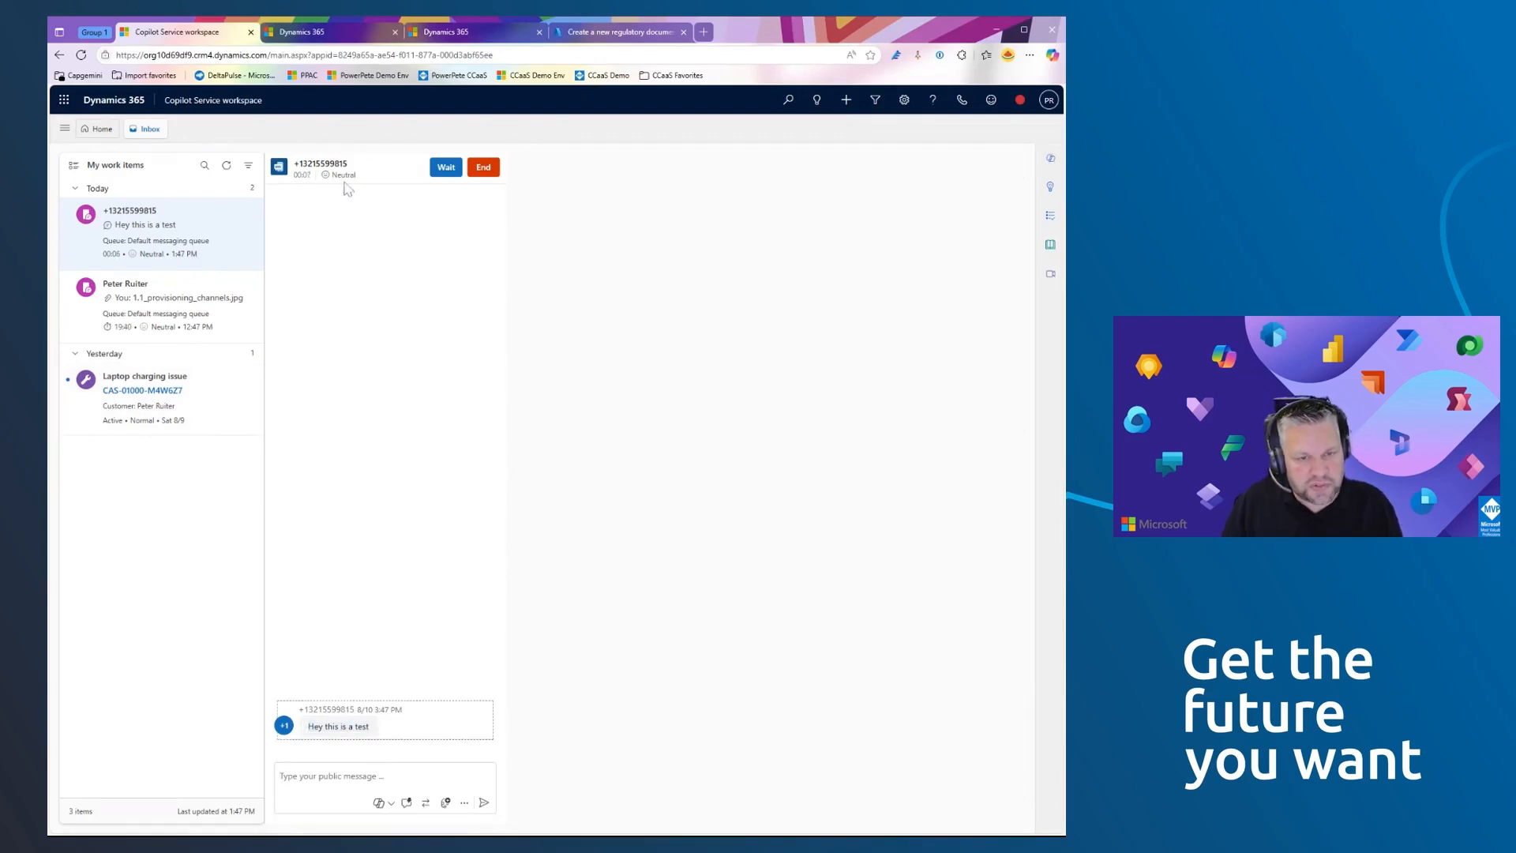
Open the earlier SMS conversation enabled through Twilio, check its channel notice and close the conversation.
{"action": "left_click", "coordinate": [198, 289]}
{"action": "left_click_drag", "start_coordinate": [340, 193], "coordinate": [443, 197]}
{"action": "left_click", "coordinate": [442, 196]}
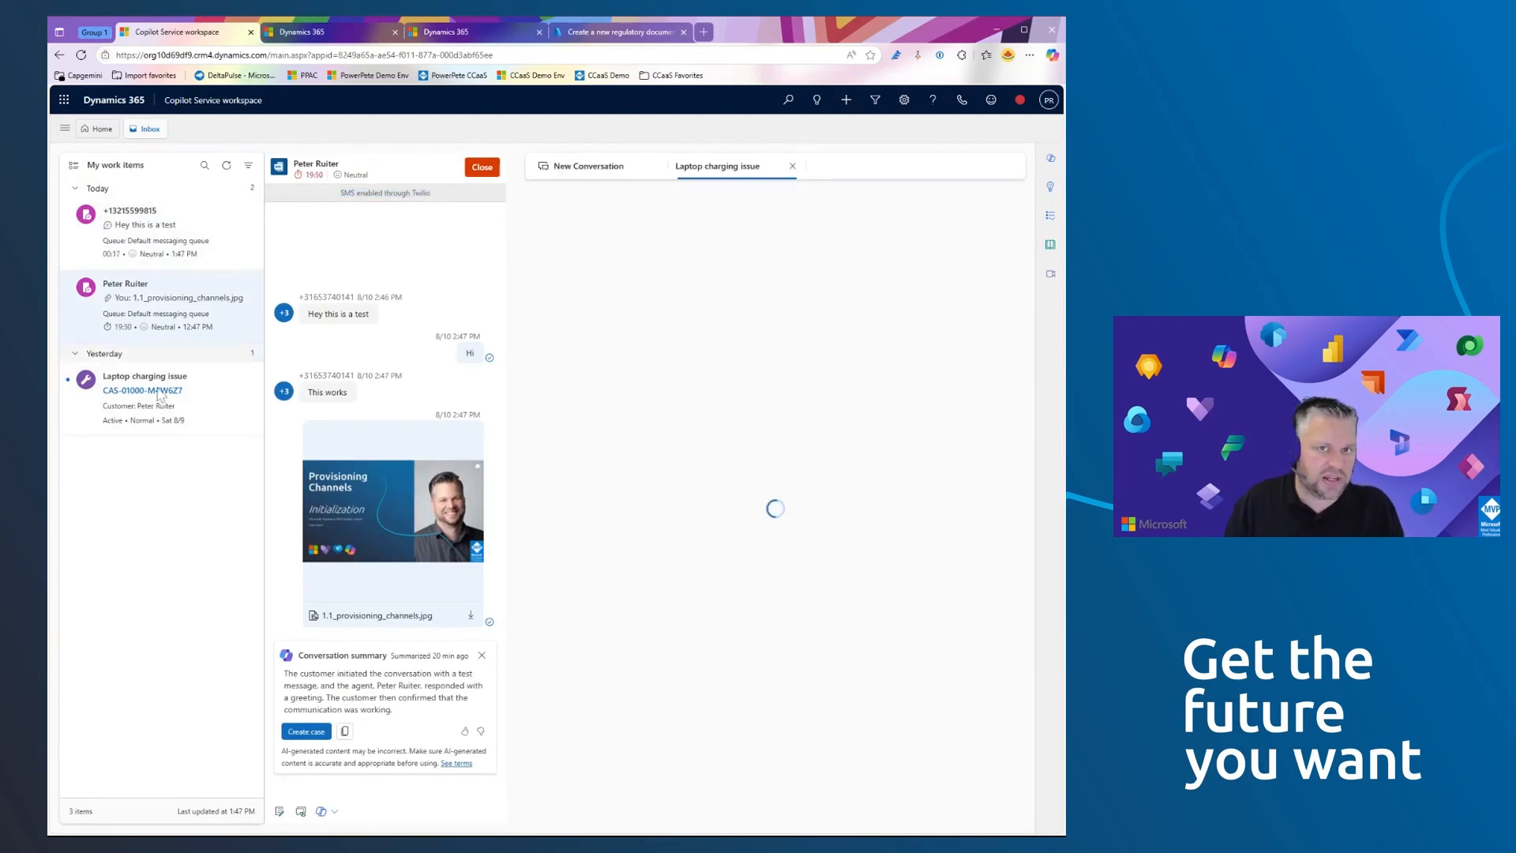
{"action": "left_click", "coordinate": [474, 172]}
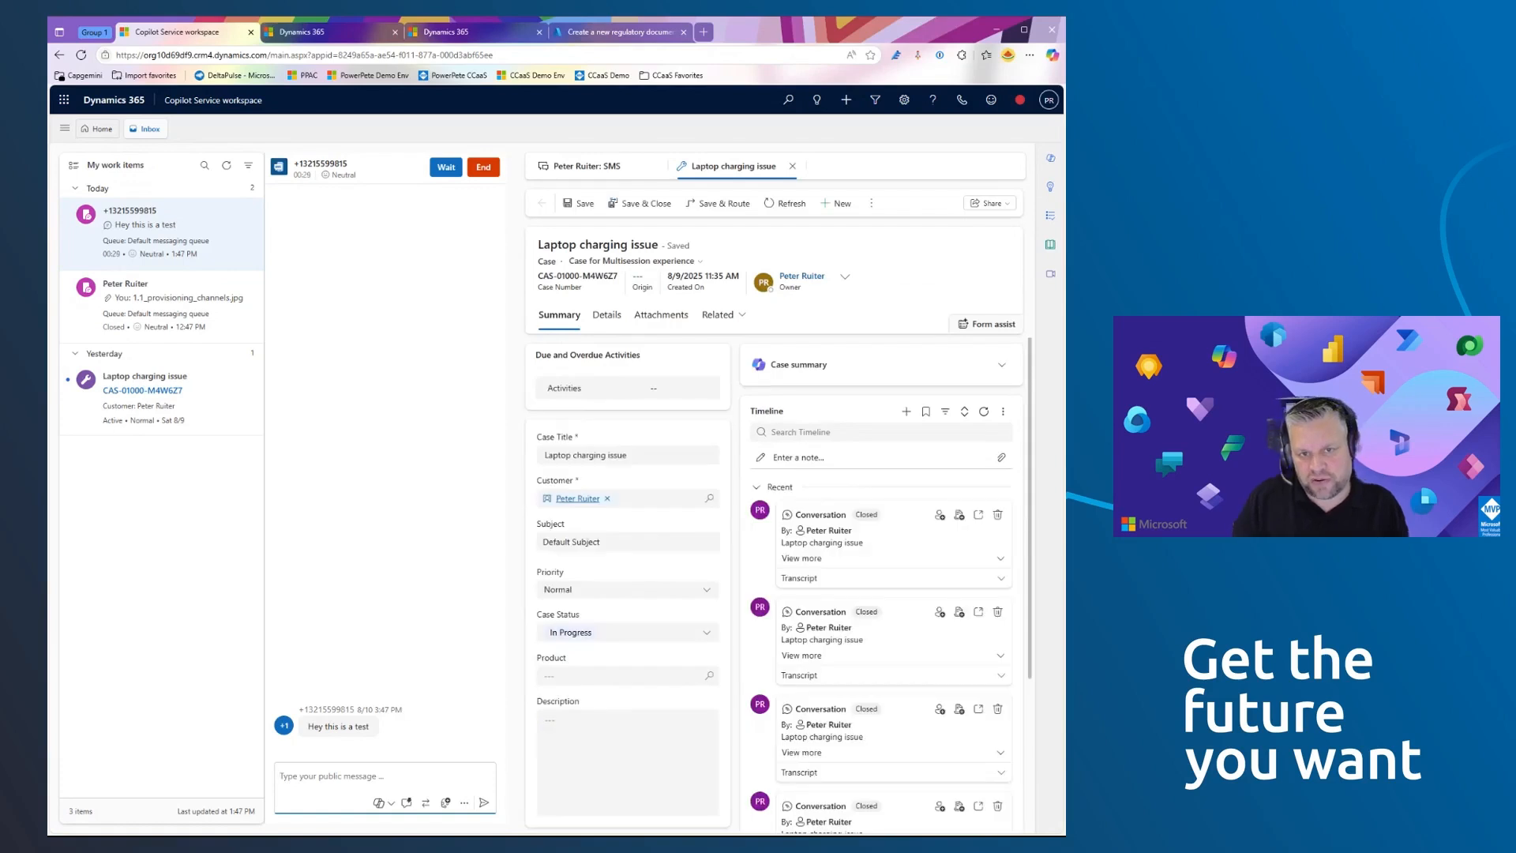
Send the reply "Hi there" in the new SMS conversation and read the system message that follows it.
{"action": "type", "text": "Hi "}
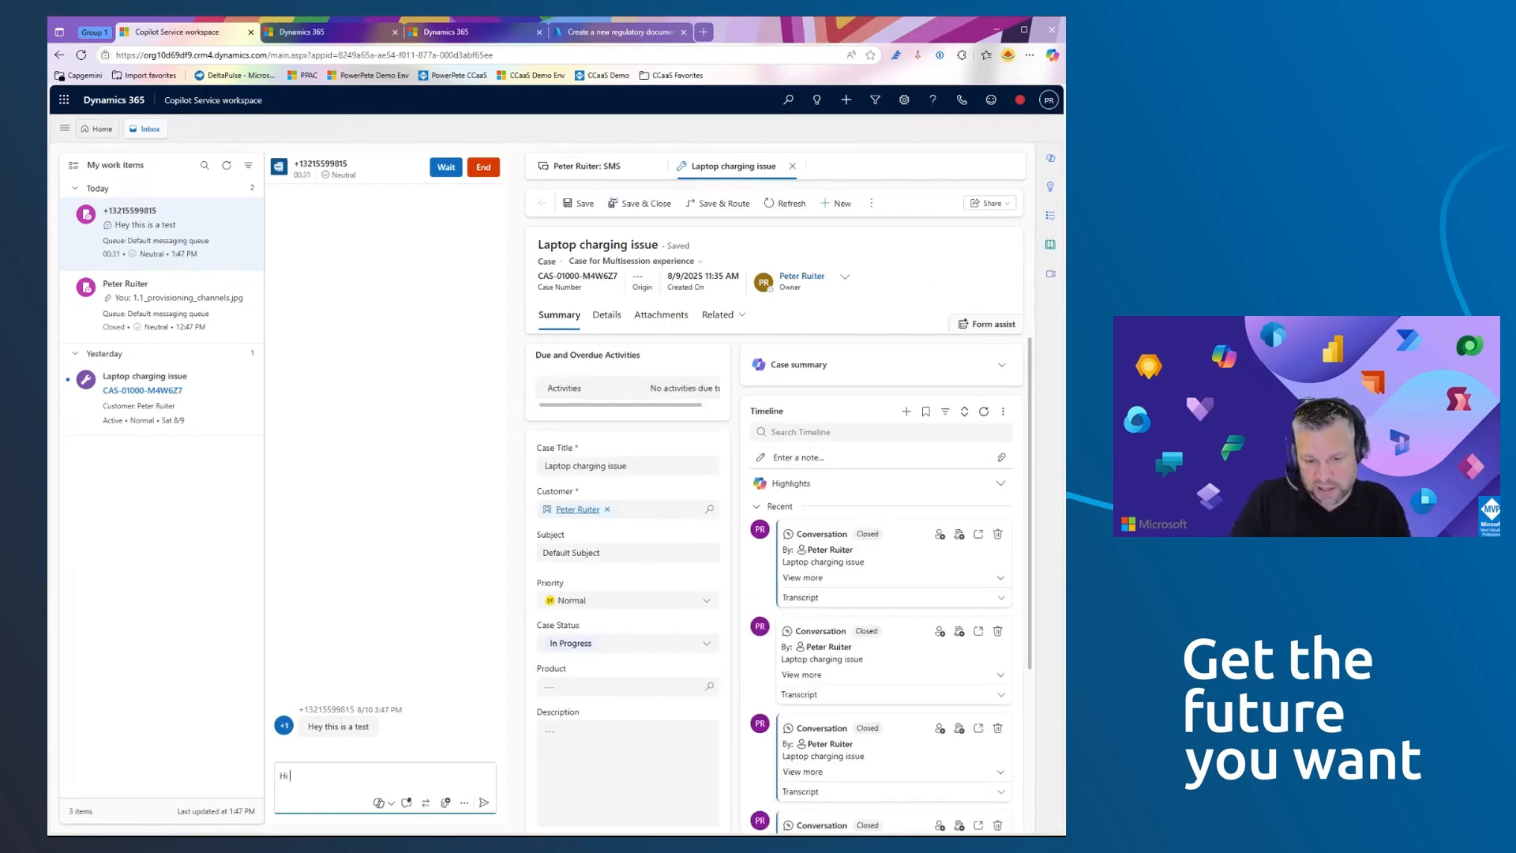
{"action": "type", "text": "there"}
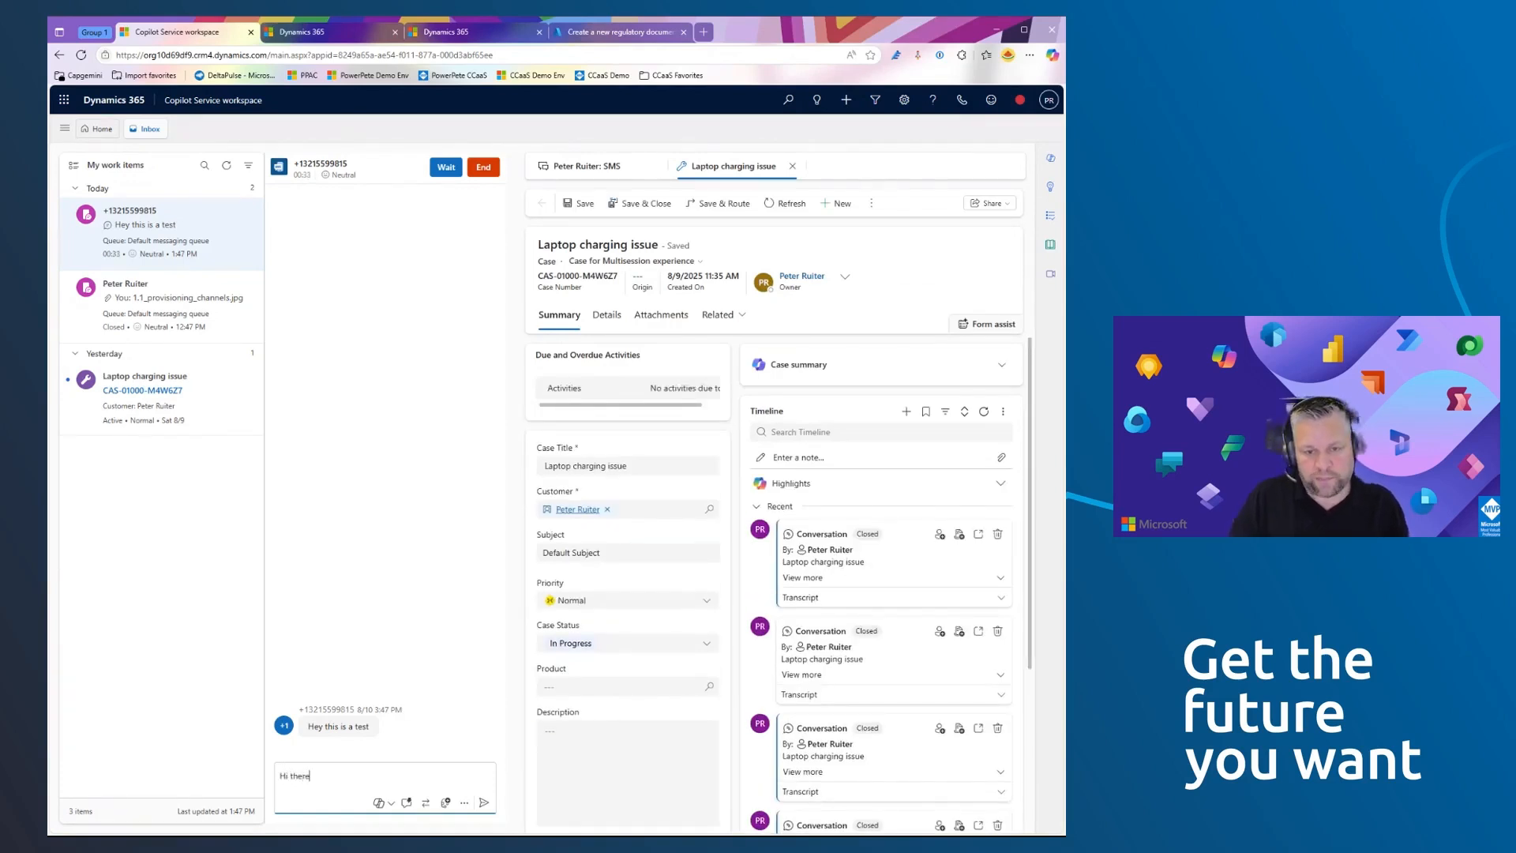
{"action": "key", "text": "Return"}
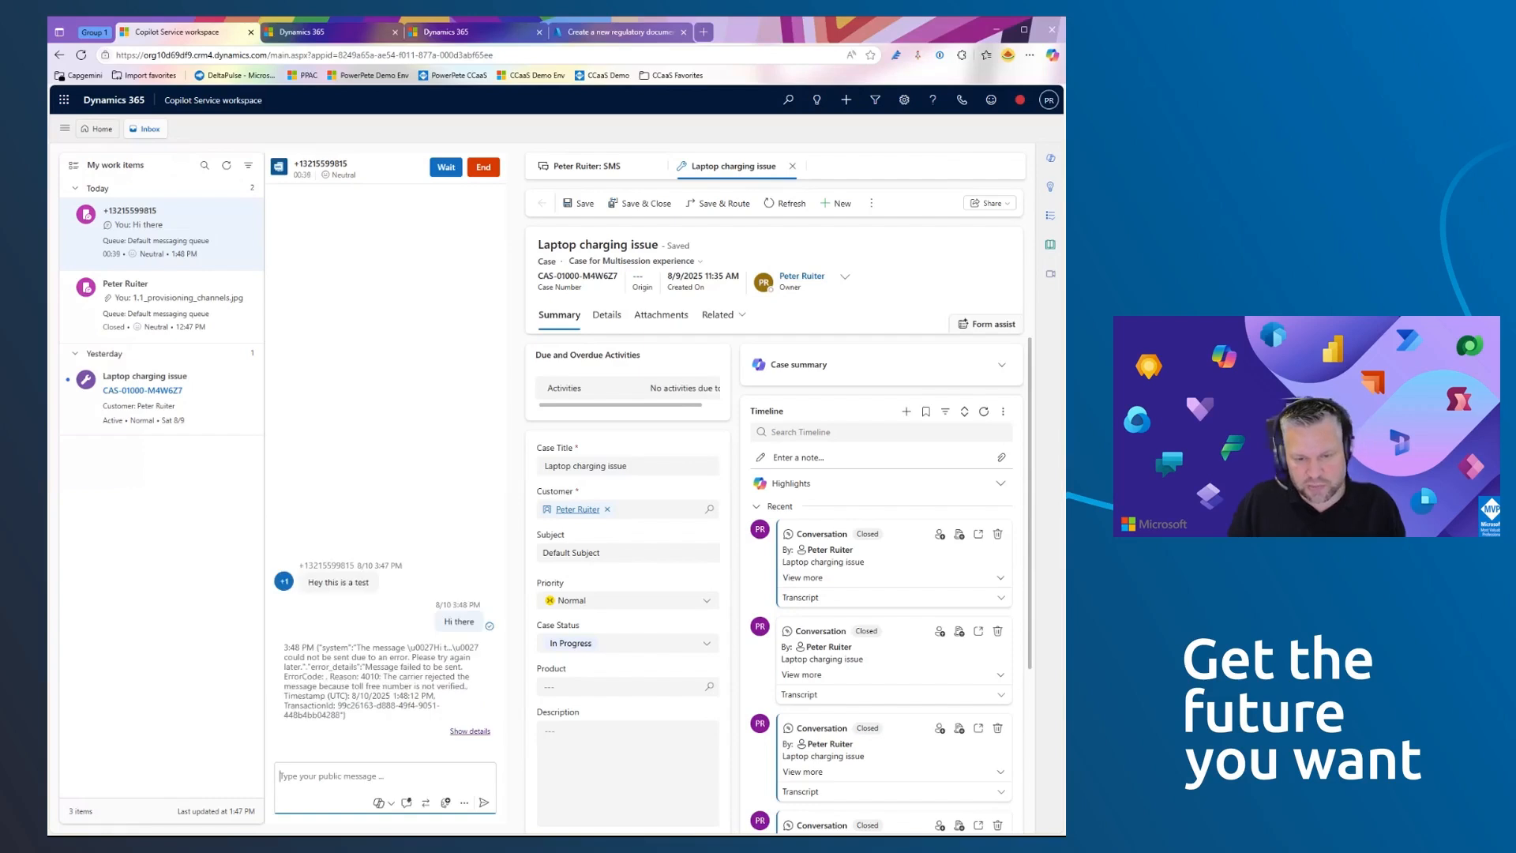
{"action": "left_click_drag", "start_coordinate": [365, 668], "coordinate": [336, 705]}
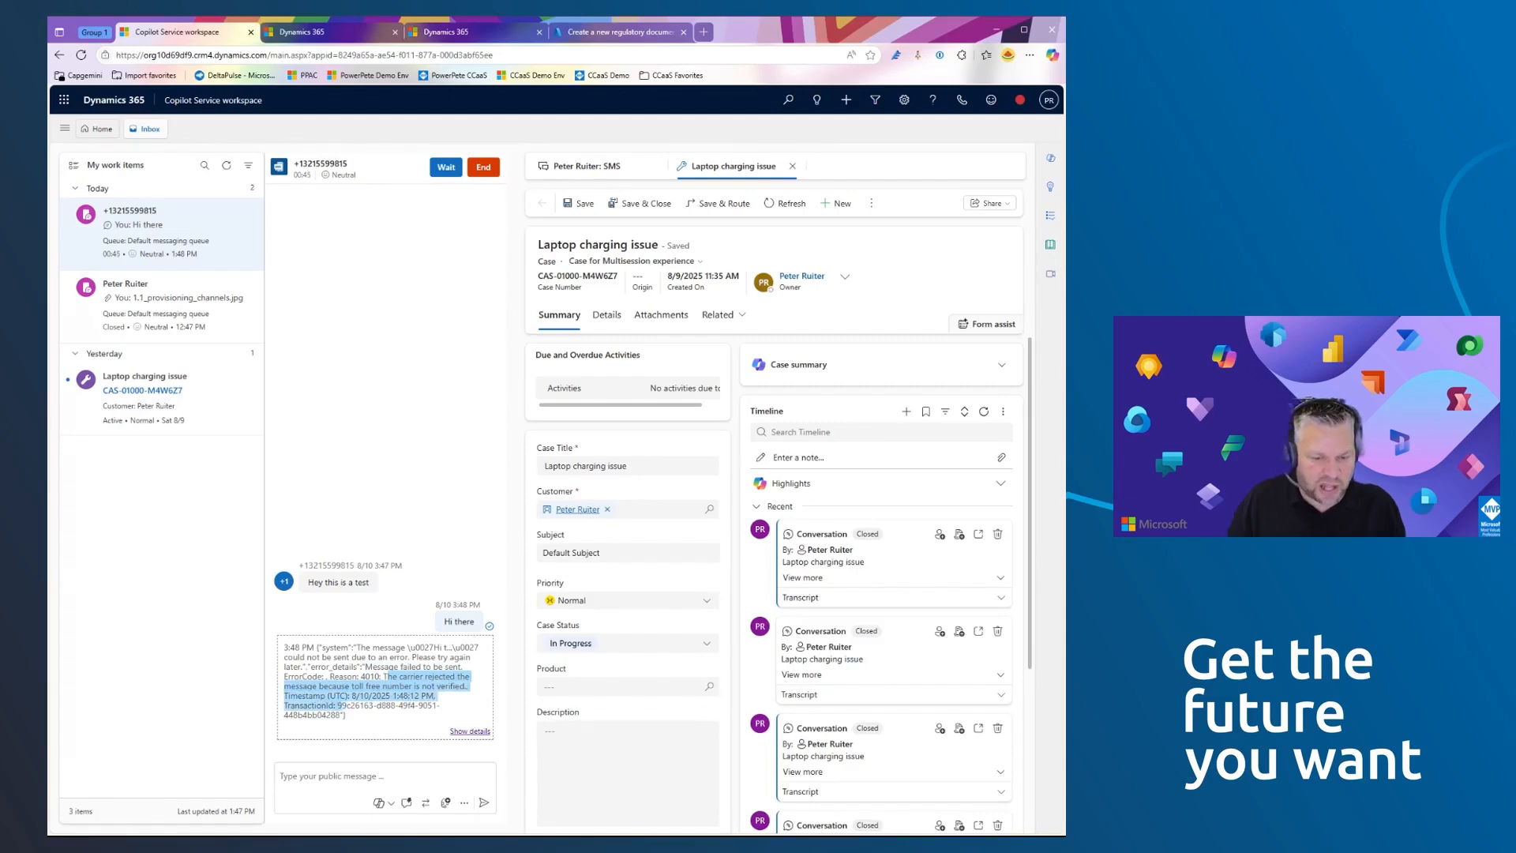
{"action": "left_click", "coordinate": [361, 759]}
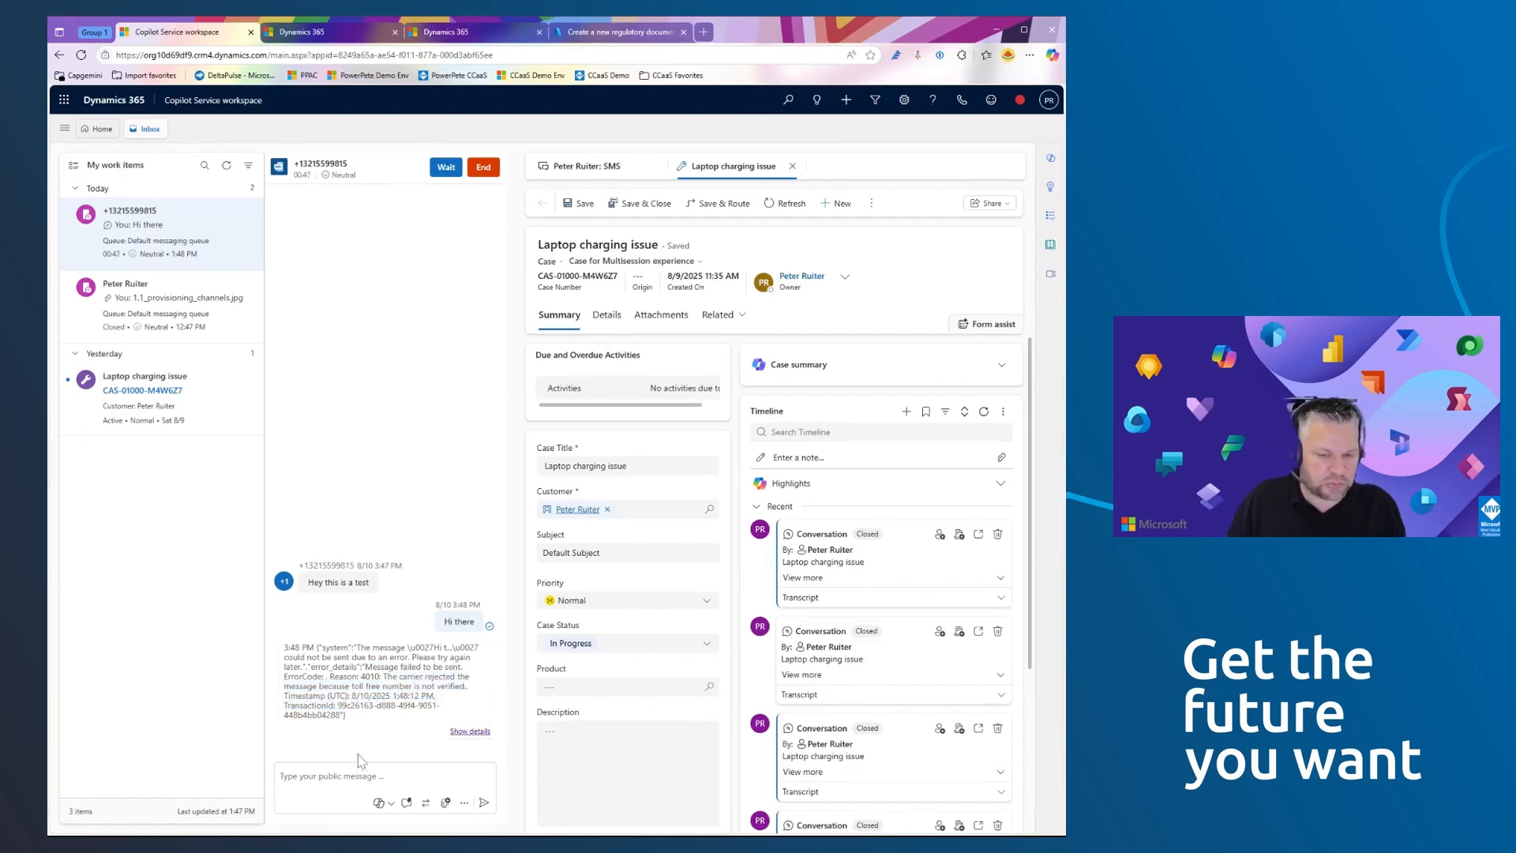